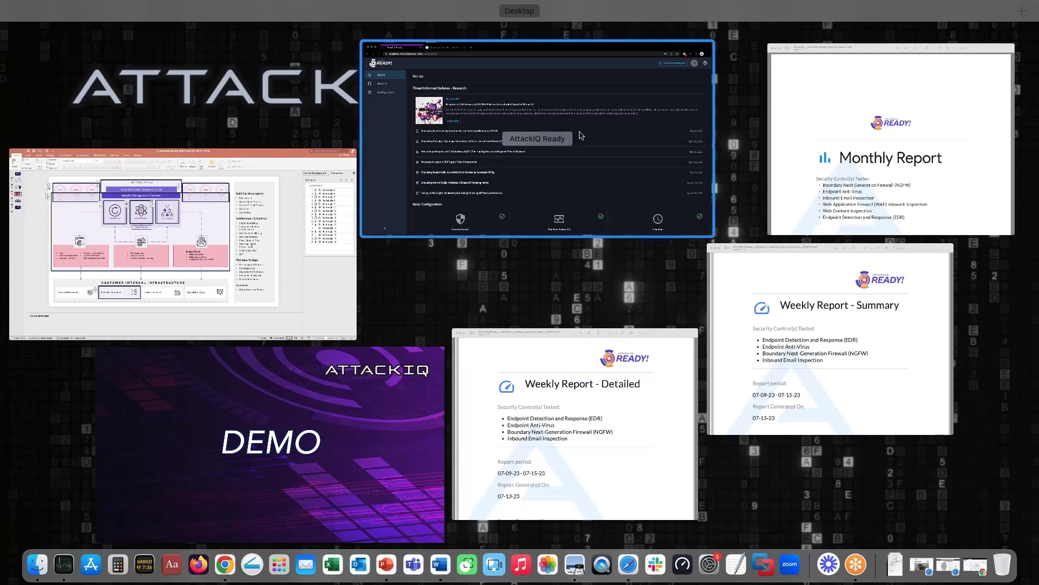
Read down the PaperCut 'Response to CISA Advisory AA23-131A' article, then return to the AttackIQ Ready tab
{"action": "left_click", "coordinate": [591, 135]}
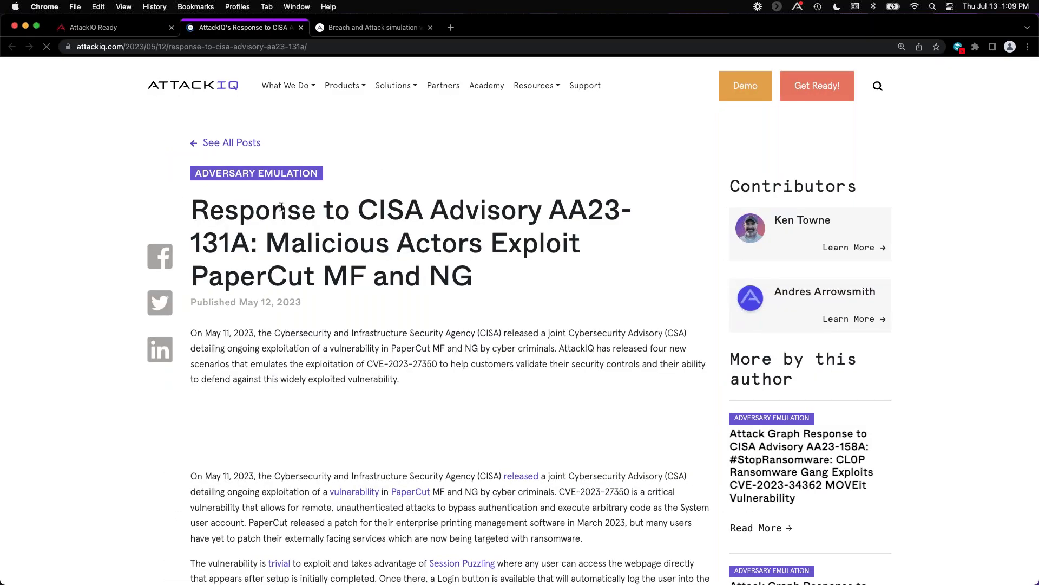
{"action": "scroll", "coordinate": [292, 312], "scroll_direction": "down", "scroll_amount": 3}
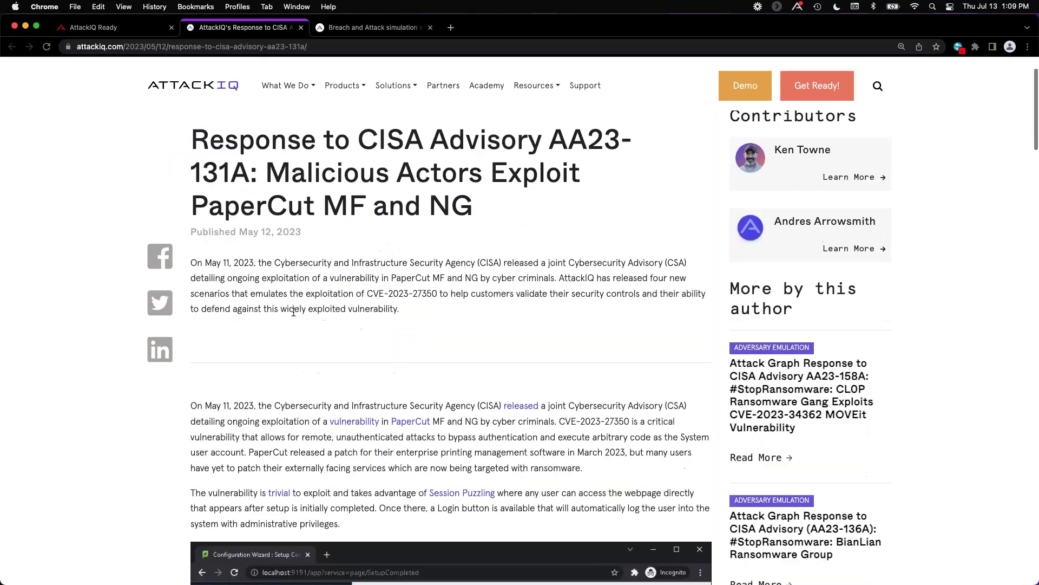
{"action": "scroll", "coordinate": [294, 313], "scroll_direction": "down", "scroll_amount": 10}
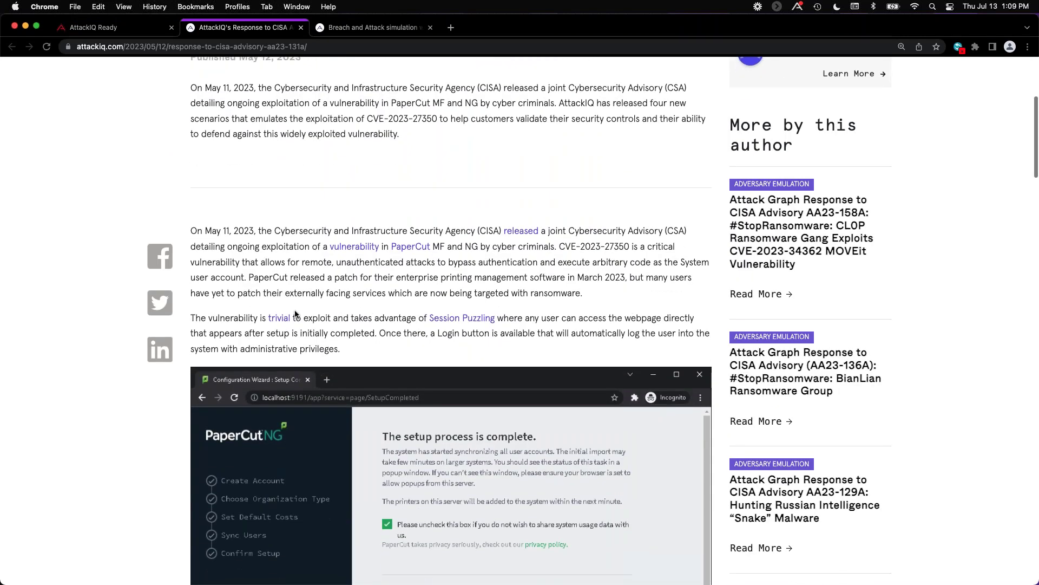
{"action": "scroll", "coordinate": [295, 314], "scroll_direction": "down", "scroll_amount": 5}
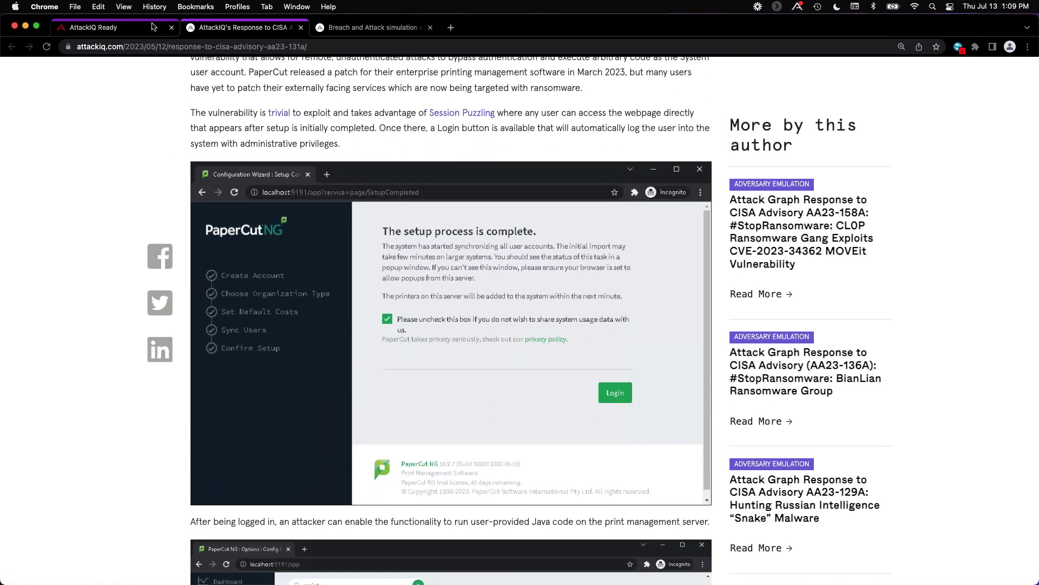
{"action": "left_click", "coordinate": [157, 28]}
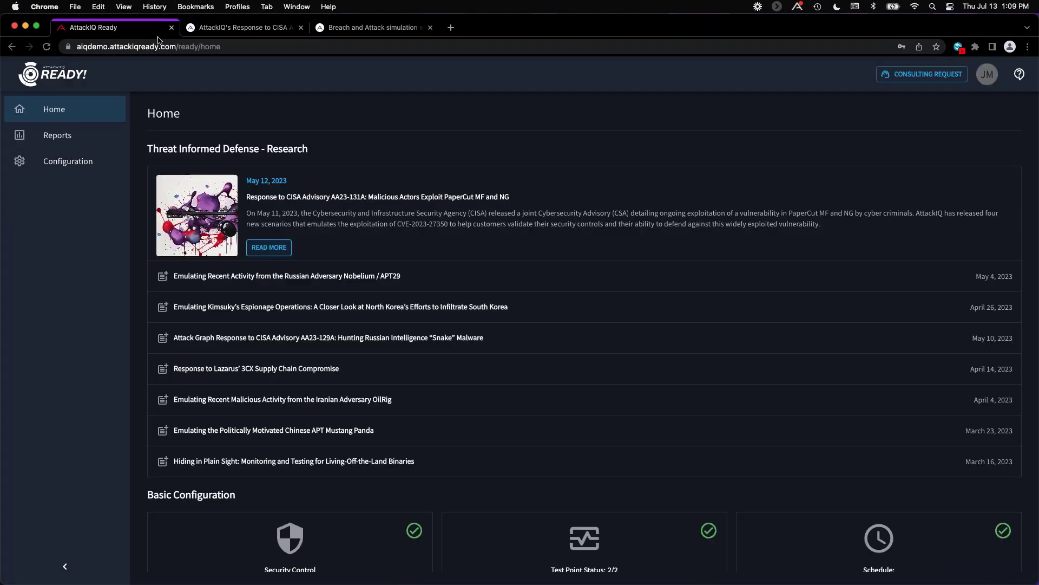
In Configuration's Security Control Tech Stack, view the EDR and Endpoint Anti-Virus product choices without changing them
{"action": "left_click", "coordinate": [73, 159]}
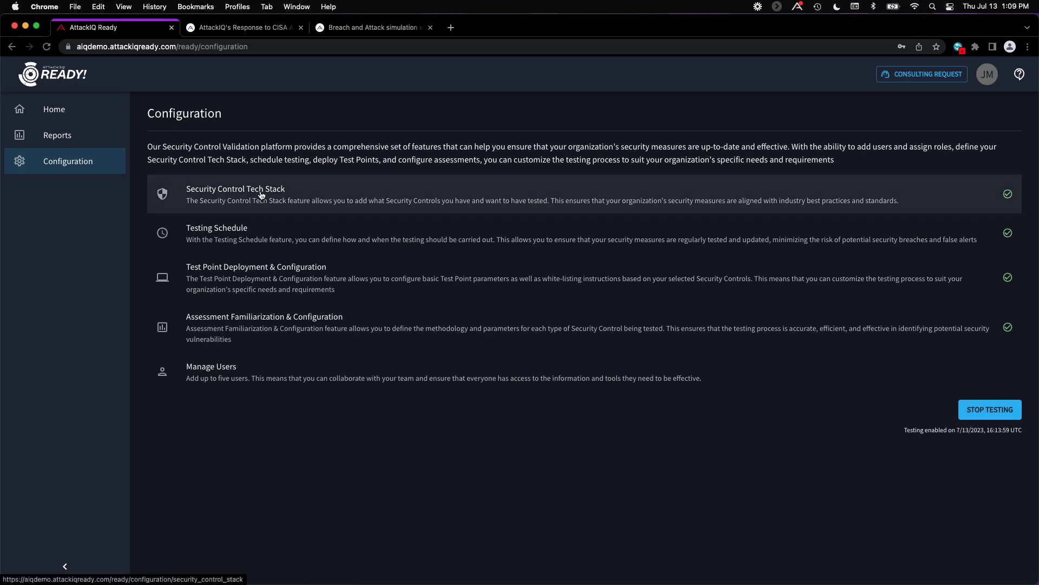
{"action": "left_click", "coordinate": [261, 195]}
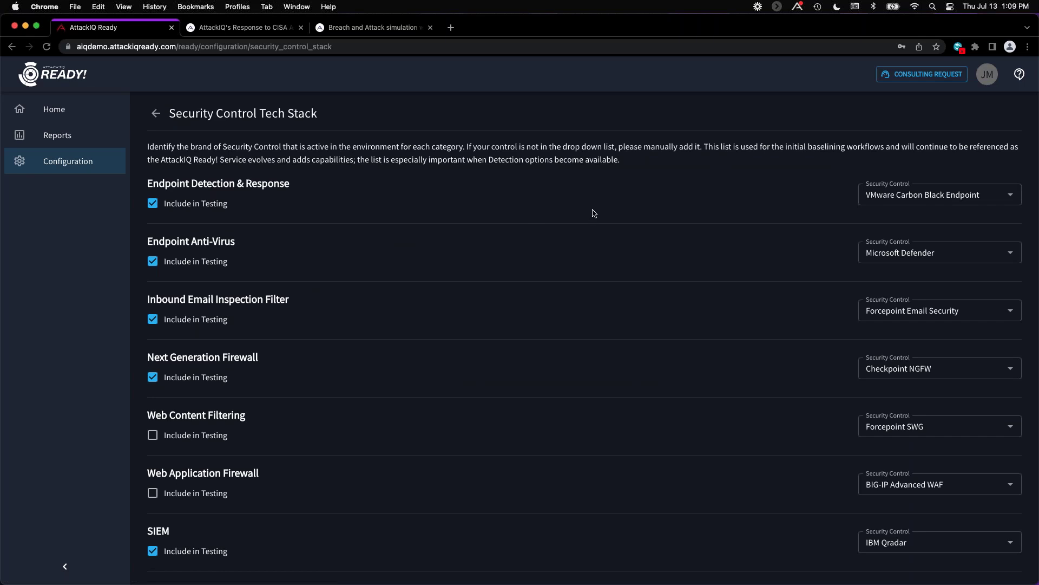
{"action": "left_click", "coordinate": [966, 194]}
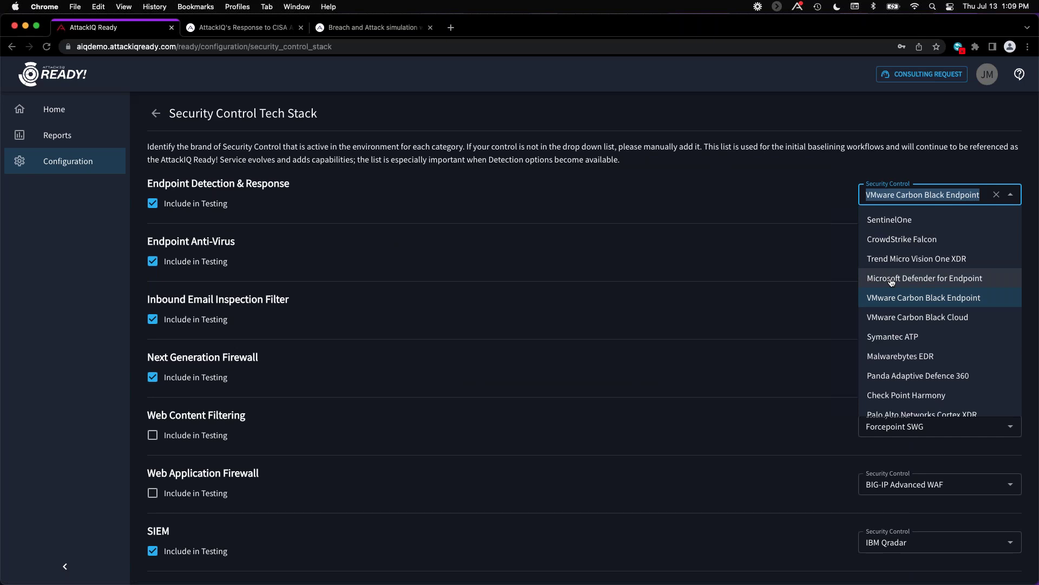
{"action": "left_click", "coordinate": [801, 252]}
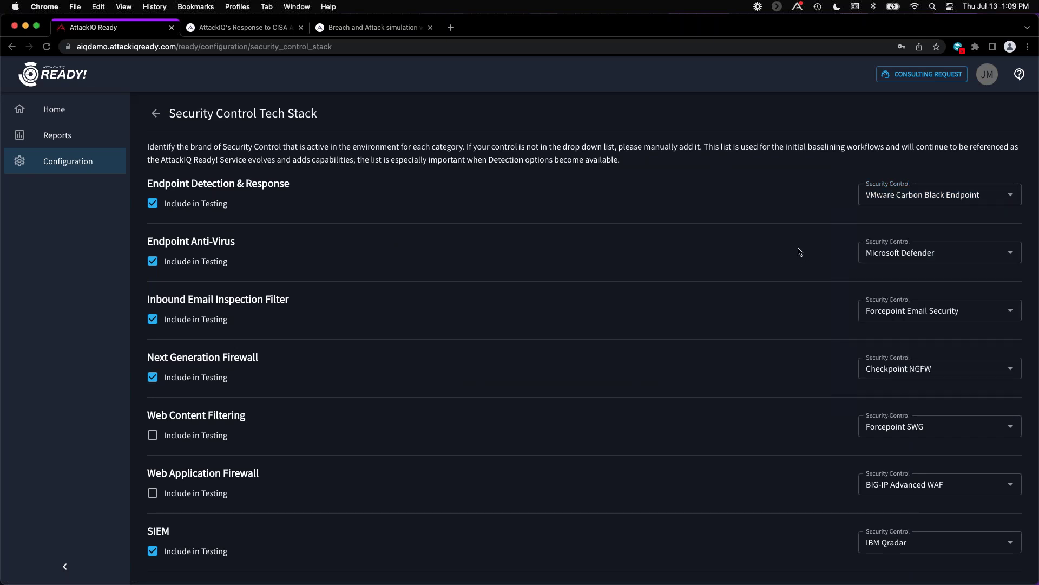
{"action": "left_click", "coordinate": [900, 256]}
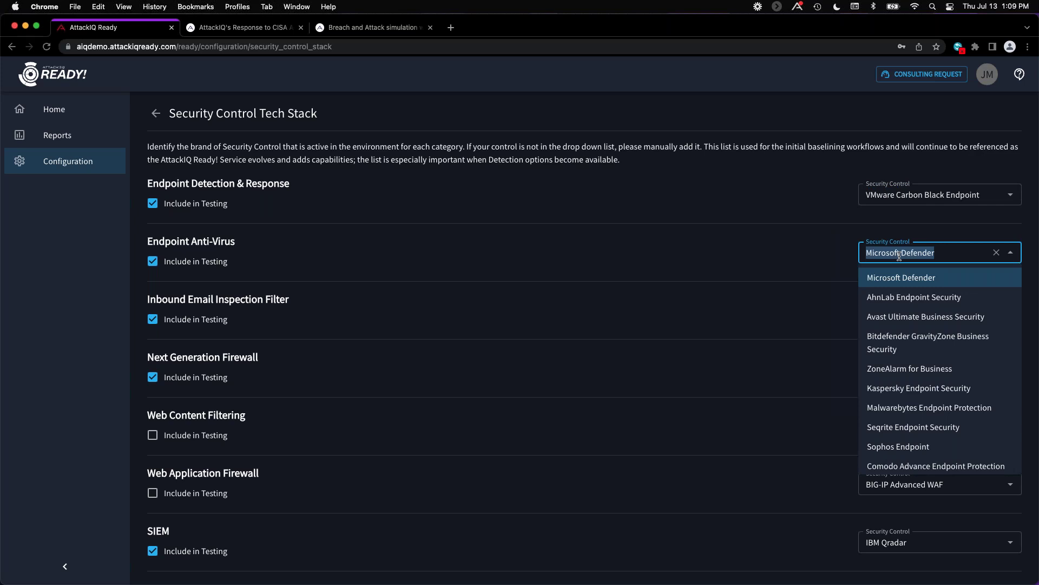
{"action": "scroll", "coordinate": [902, 330], "scroll_direction": "down", "scroll_amount": 4}
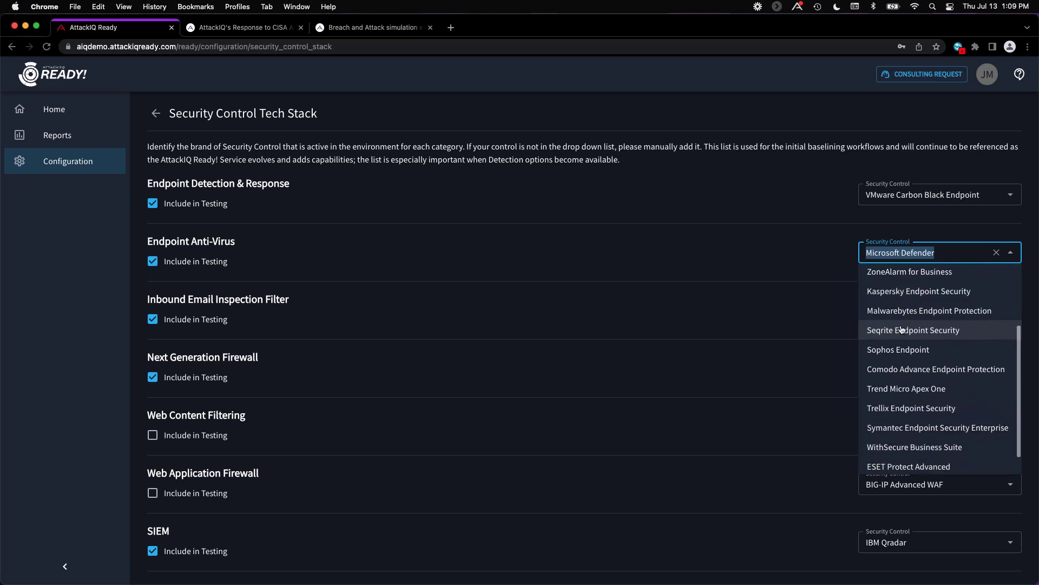
{"action": "left_click", "coordinate": [819, 315]}
View the Inbound Email Inspection Filter and Next Generation Firewall choices, keeping Checkpoint NGFW, then go back
{"action": "left_click", "coordinate": [915, 307]}
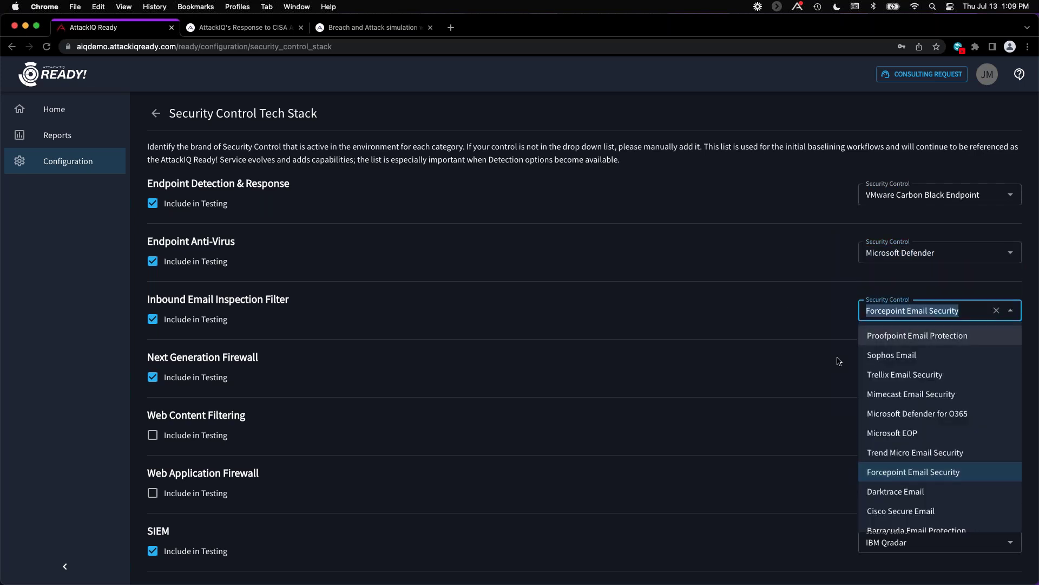
{"action": "scroll", "coordinate": [982, 368], "scroll_direction": "down", "scroll_amount": 2}
{"action": "scroll", "coordinate": [980, 372], "scroll_direction": "down", "scroll_amount": 1}
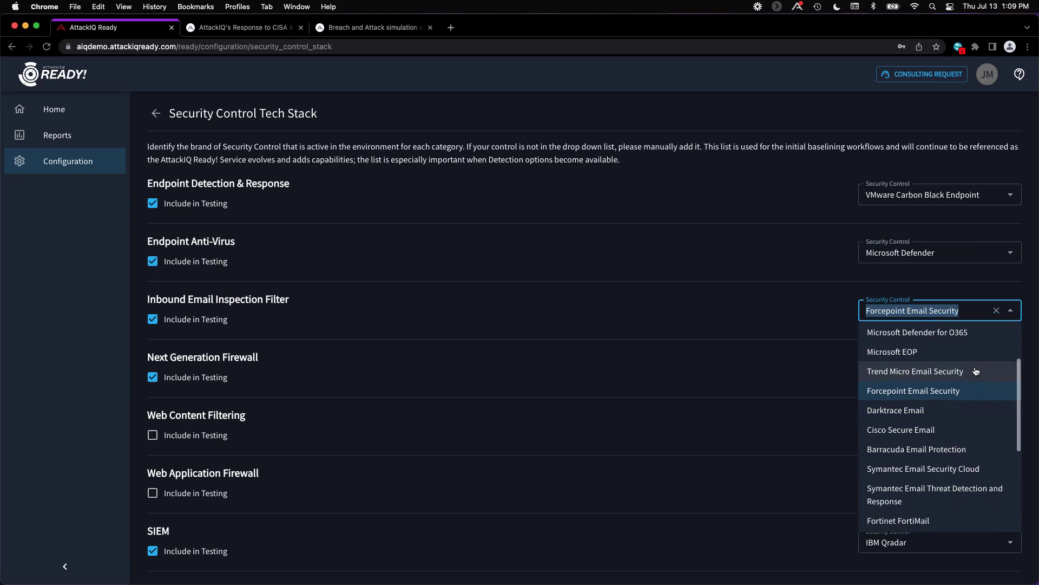
{"action": "left_click", "coordinate": [811, 362]}
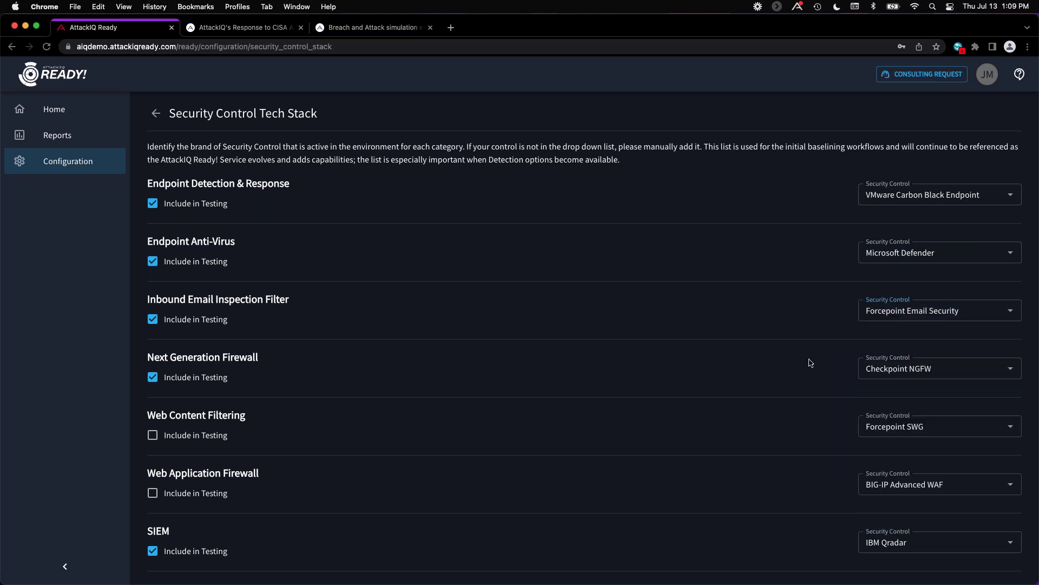
{"action": "left_click", "coordinate": [892, 369]}
{"action": "scroll", "coordinate": [927, 286], "scroll_direction": "down", "scroll_amount": 2}
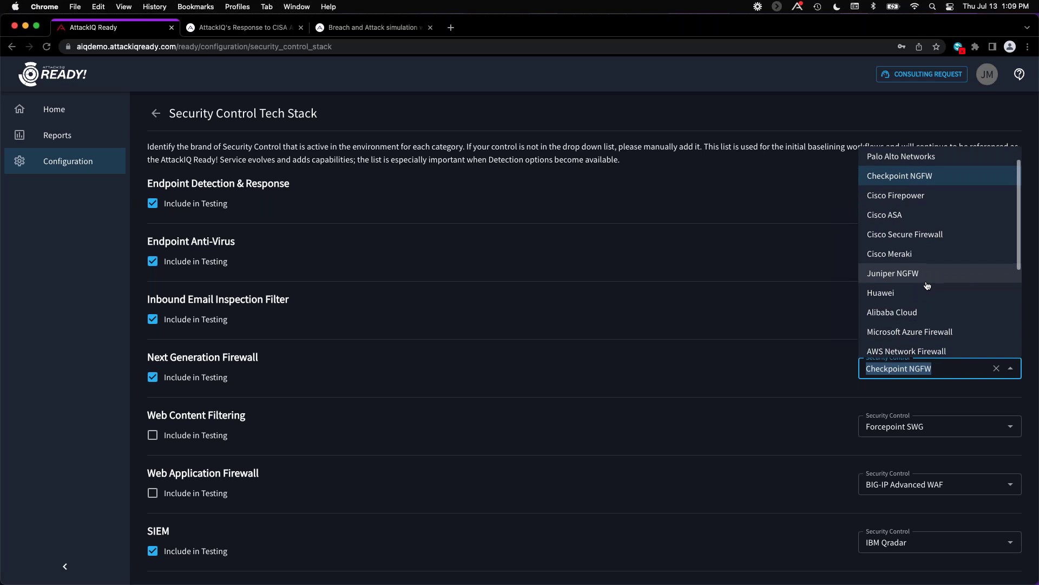
{"action": "left_click", "coordinate": [767, 349]}
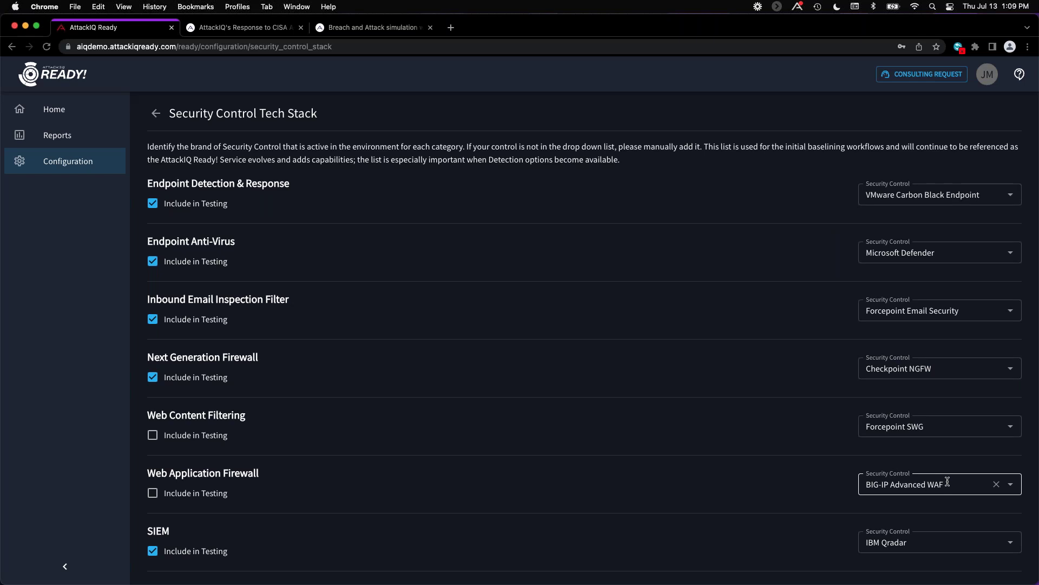
{"action": "left_click", "coordinate": [155, 113]}
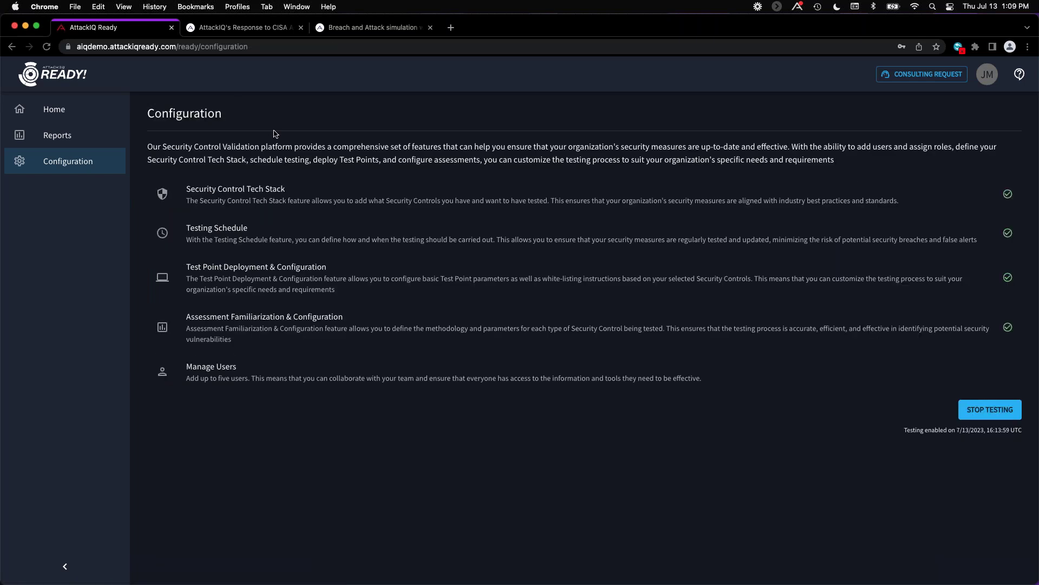
Check the Testing Schedule, then download the agent package zip from Test Point Deployment & Configuration
{"action": "left_click", "coordinate": [249, 225]}
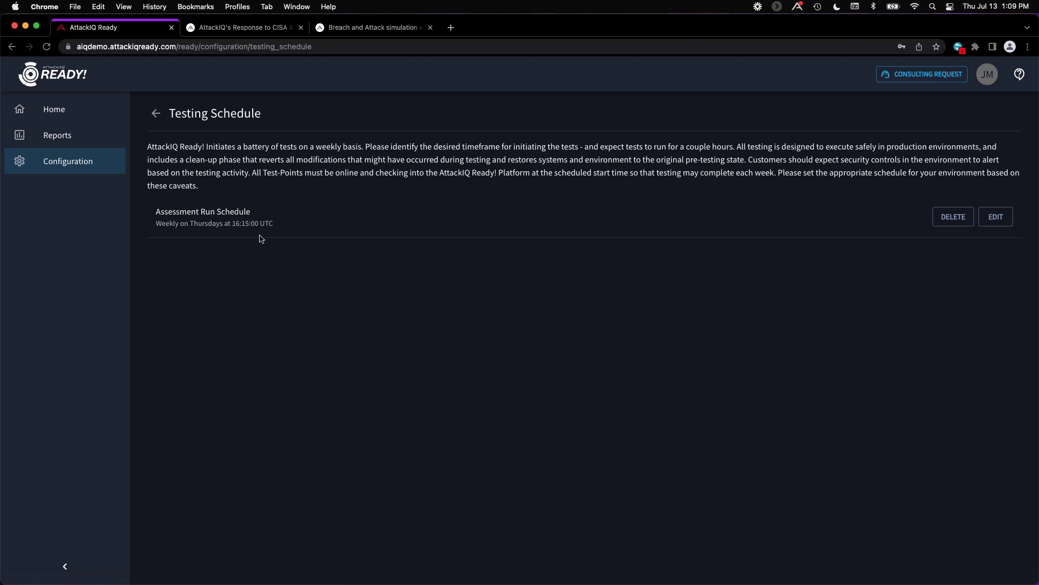
{"action": "left_click", "coordinate": [156, 114]}
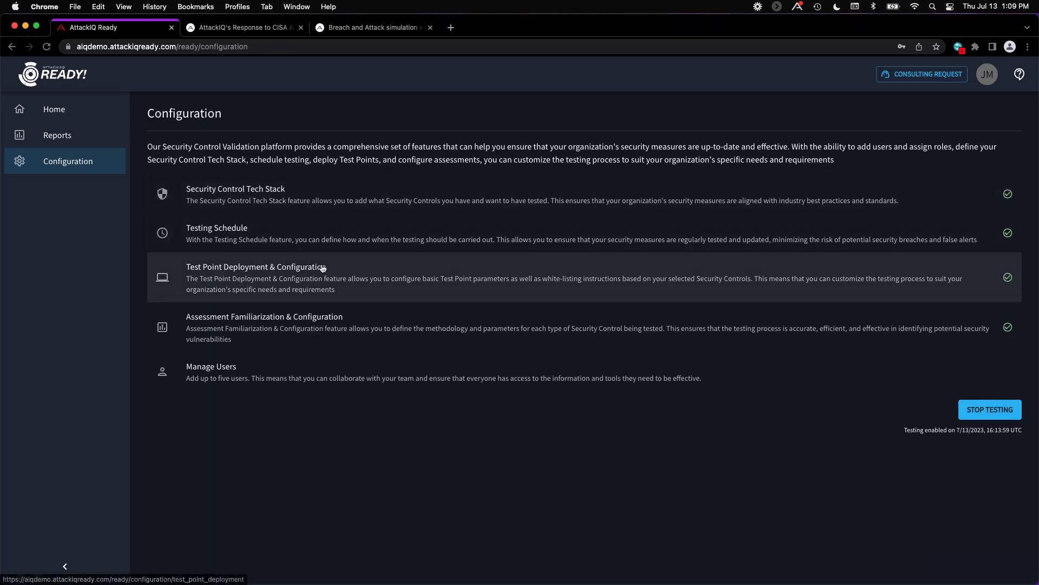
{"action": "left_click", "coordinate": [323, 268]}
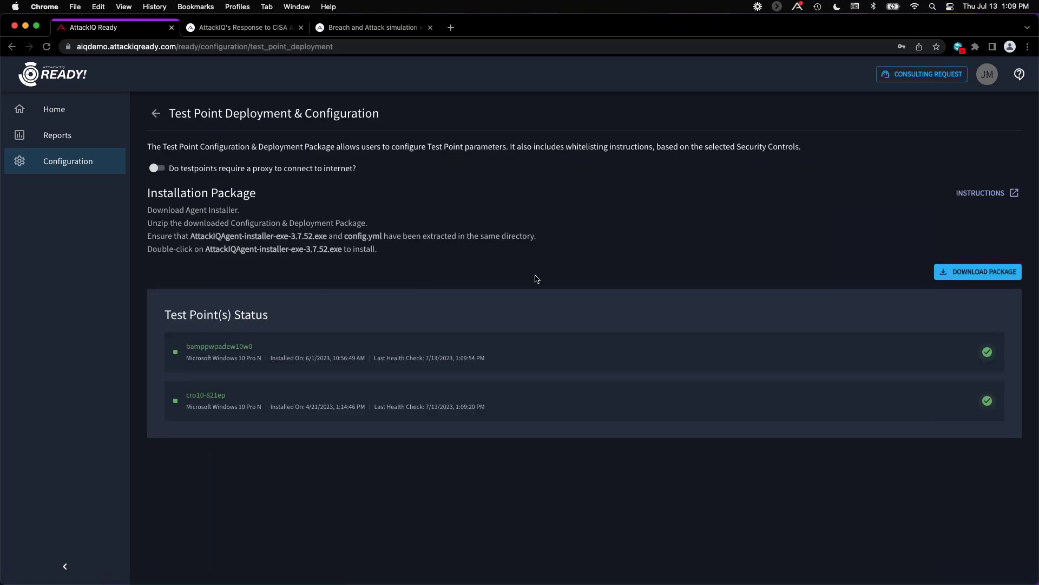
{"action": "left_click", "coordinate": [953, 273]}
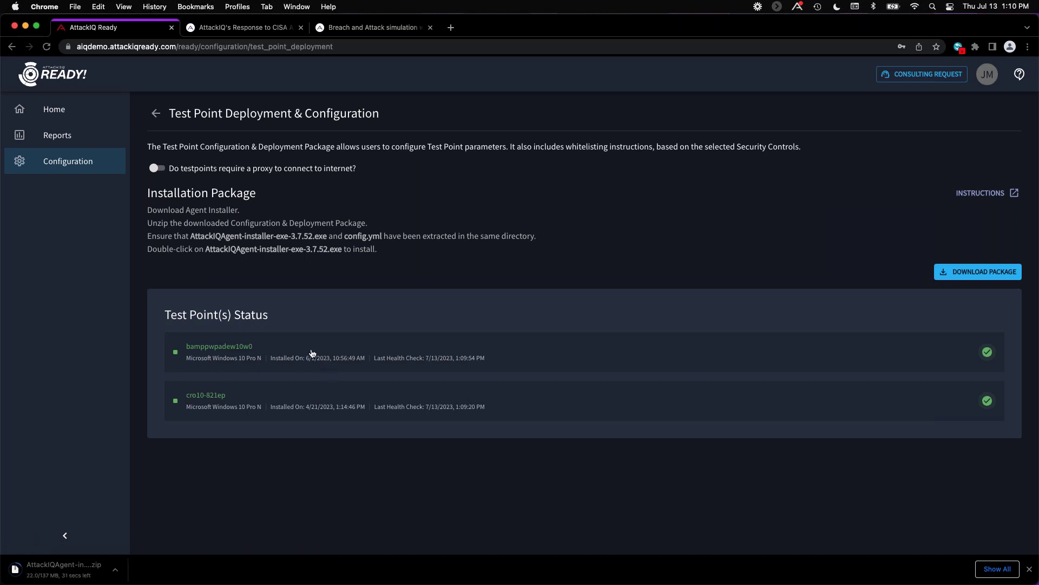
{"action": "left_click", "coordinate": [156, 114]}
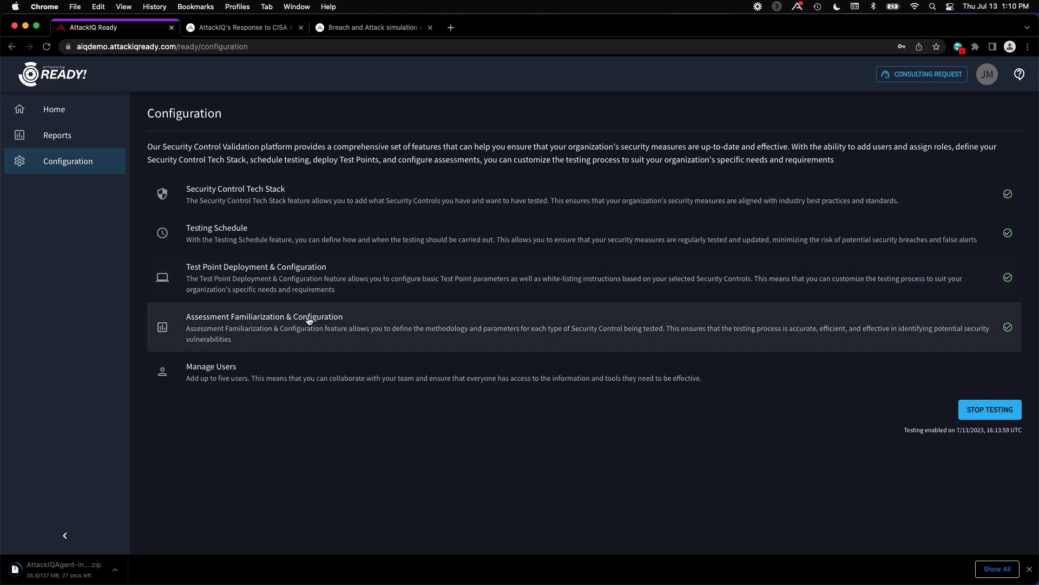
In Assessment Familiarization & Configuration, expand the Email Retrieval Protocol and Email Recipient details
{"action": "left_click", "coordinate": [322, 322]}
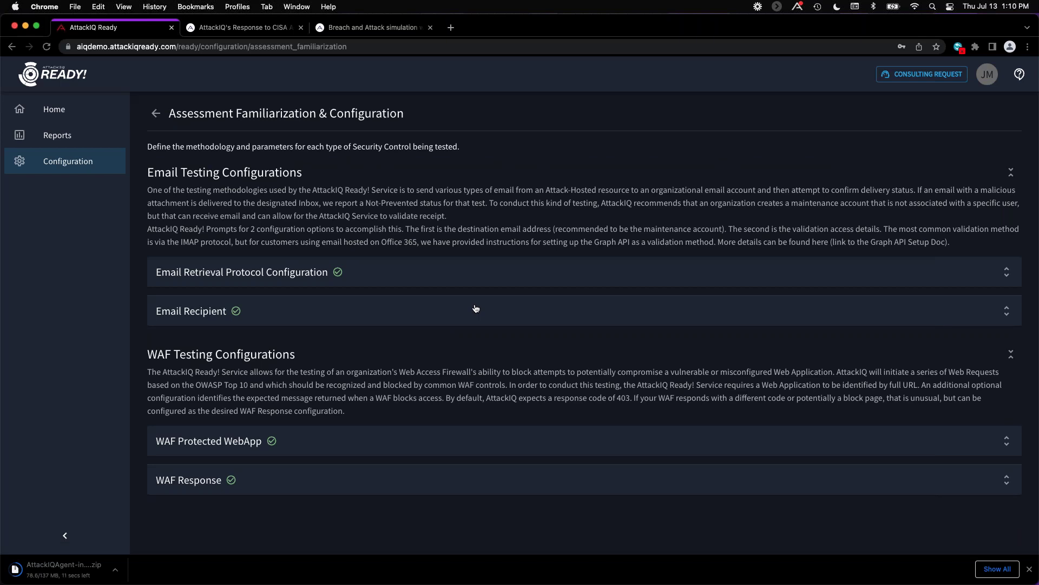
{"action": "left_click", "coordinate": [410, 276]}
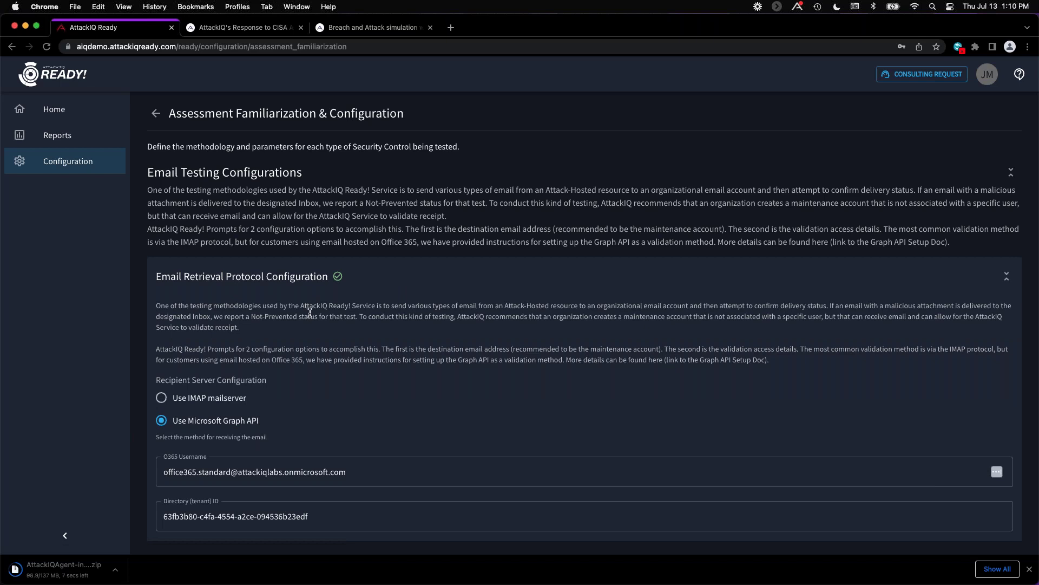
{"action": "scroll", "coordinate": [310, 312], "scroll_direction": "down", "scroll_amount": 2}
{"action": "scroll", "coordinate": [309, 313], "scroll_direction": "down", "scroll_amount": 1}
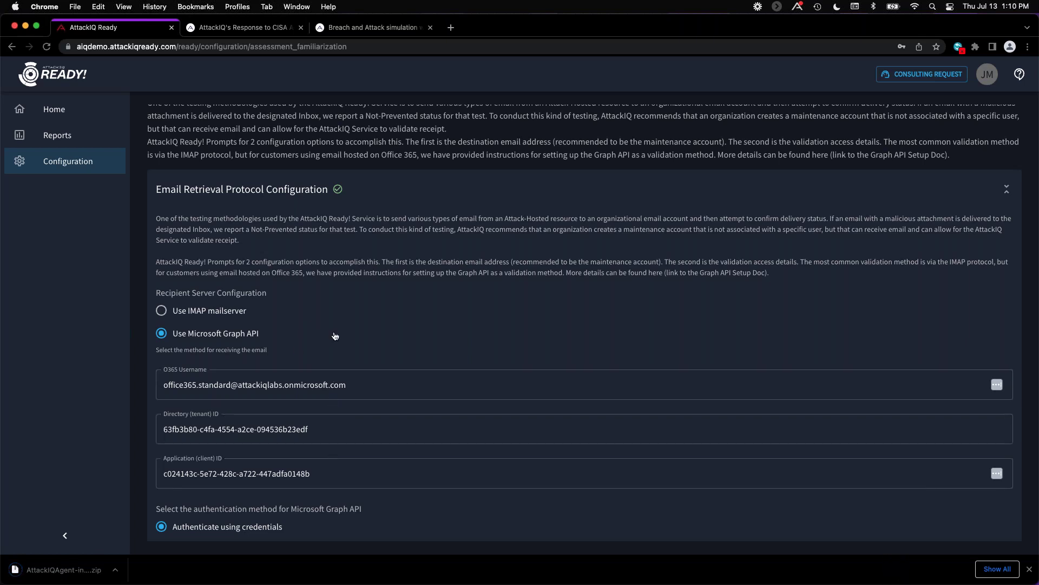
{"action": "scroll", "coordinate": [336, 336], "scroll_direction": "down", "scroll_amount": 5}
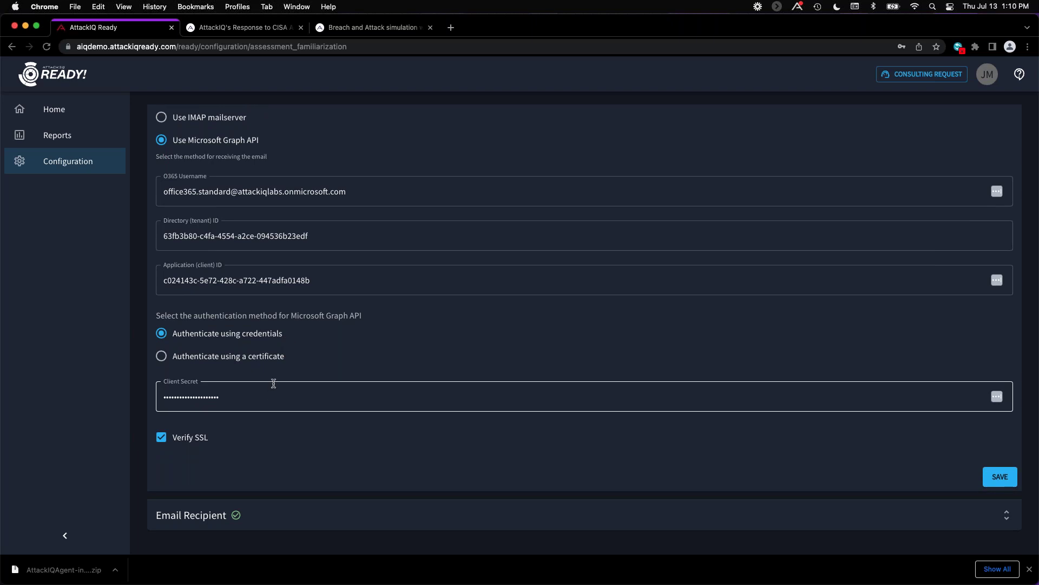
{"action": "scroll", "coordinate": [277, 411], "scroll_direction": "down", "scroll_amount": 2}
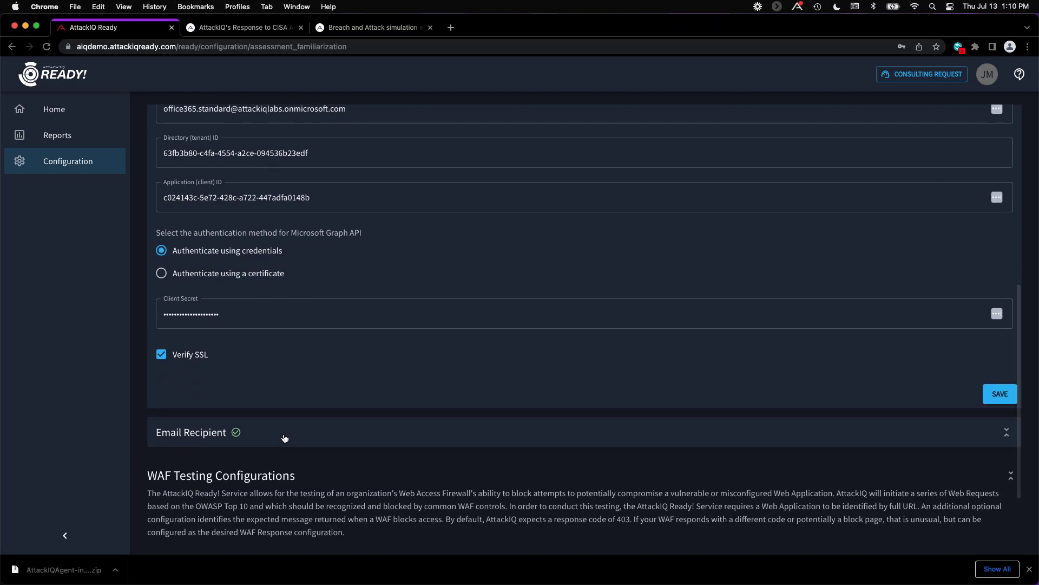
{"action": "left_click", "coordinate": [282, 437]}
Expand the WAF Protected WebApp and WAF Response settings panels
{"action": "scroll", "coordinate": [283, 488], "scroll_direction": "down", "scroll_amount": 2}
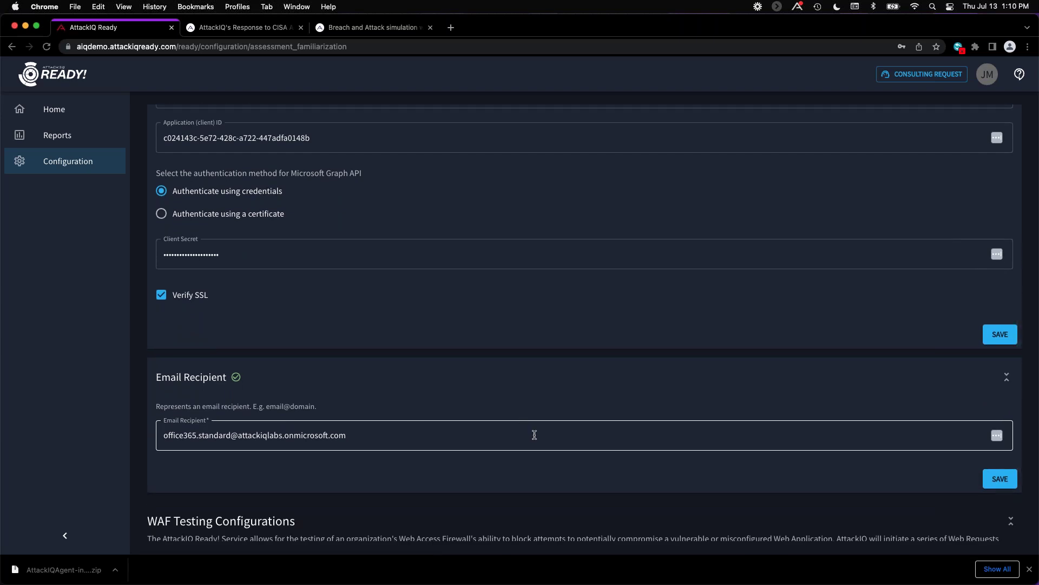
{"action": "scroll", "coordinate": [429, 401], "scroll_direction": "down", "scroll_amount": 2}
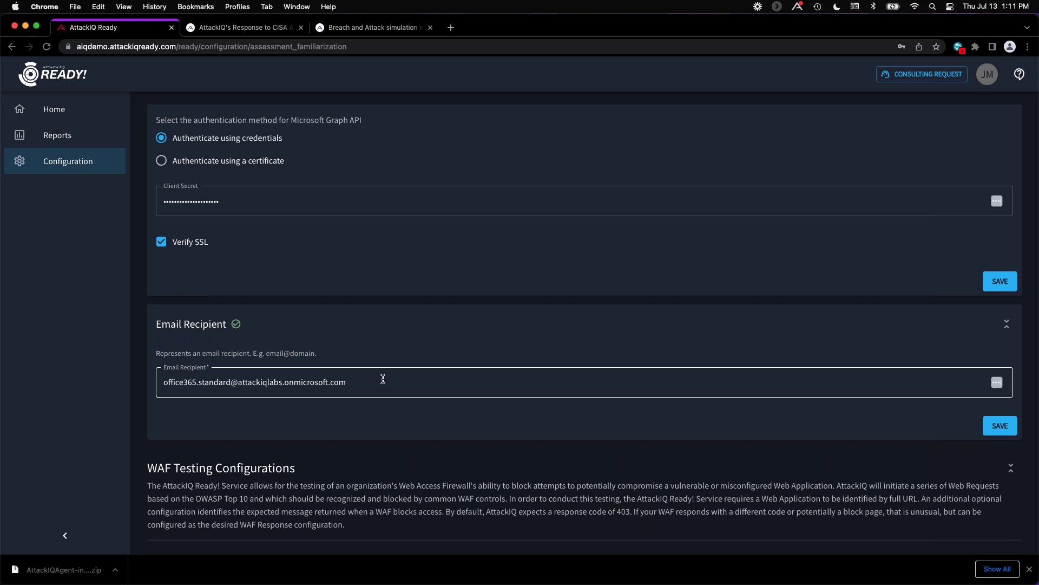
{"action": "scroll", "coordinate": [382, 380], "scroll_direction": "down", "scroll_amount": 3}
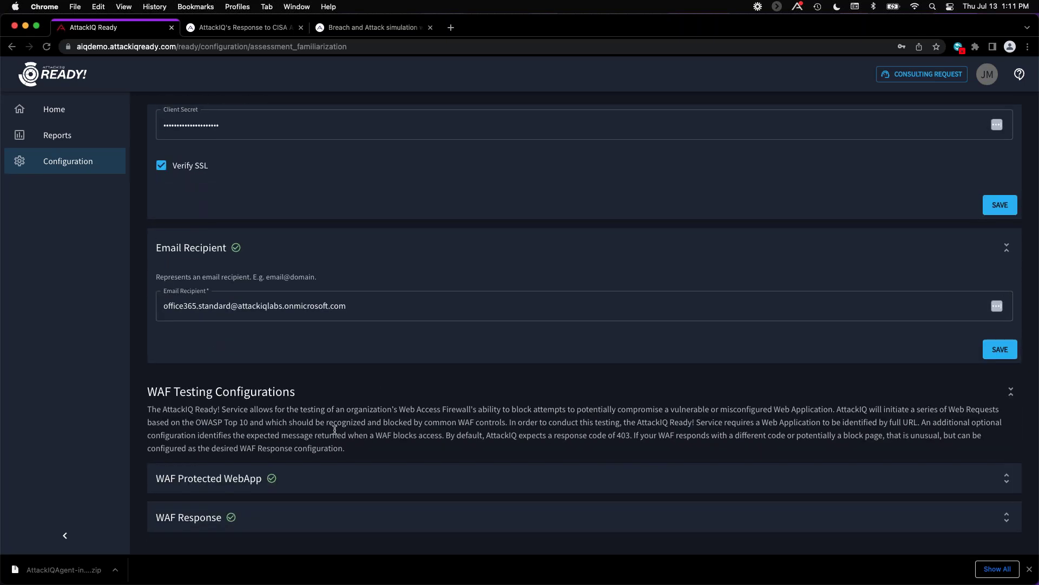
{"action": "left_click", "coordinate": [322, 487]}
{"action": "scroll", "coordinate": [353, 401], "scroll_direction": "down", "scroll_amount": 4}
{"action": "scroll", "coordinate": [352, 403], "scroll_direction": "down", "scroll_amount": 2}
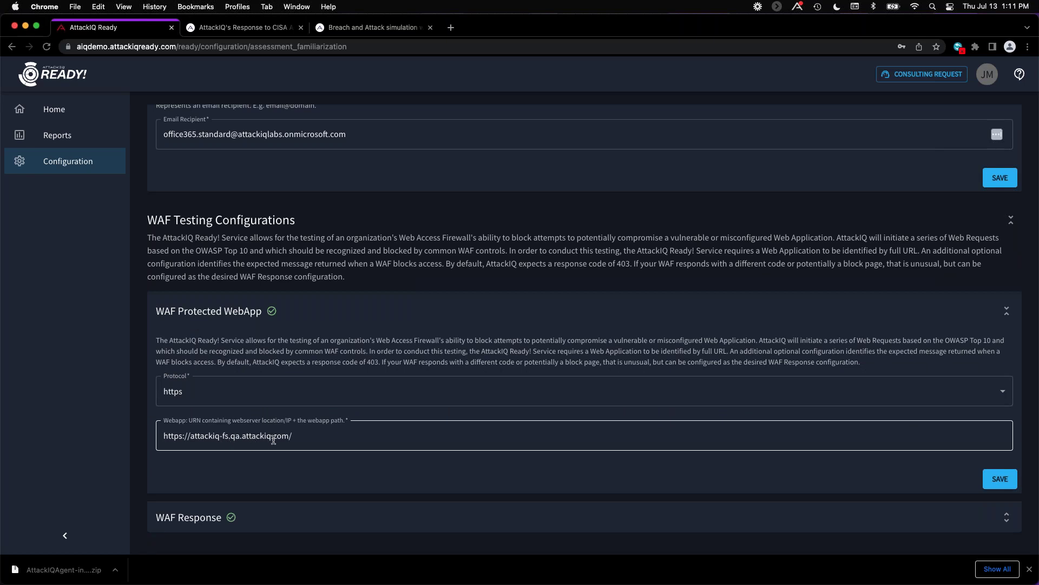
{"action": "left_click", "coordinate": [278, 506]}
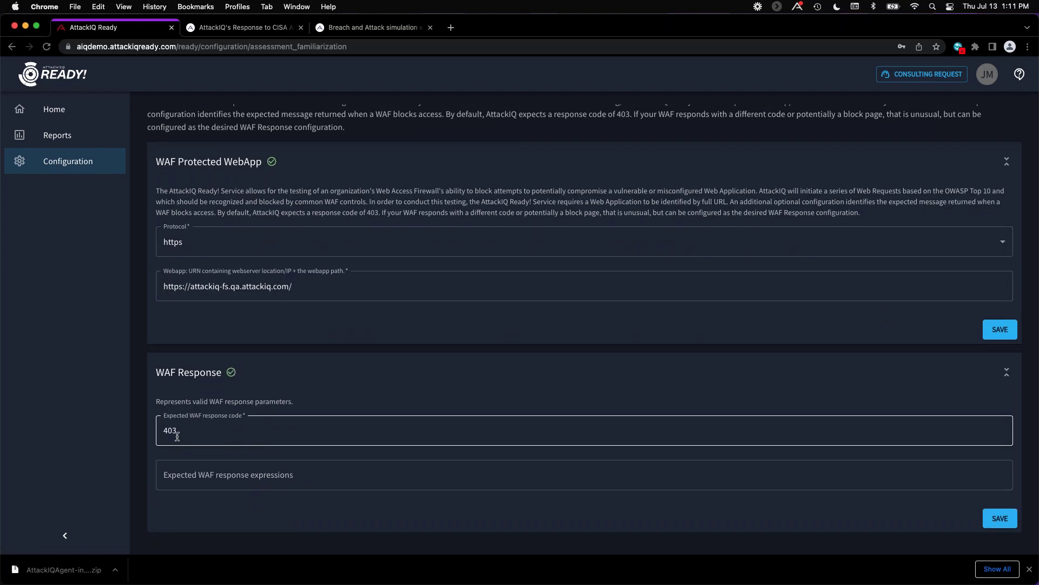
Check the expected 403 WAF response expression, then go back to the Configuration overview
{"action": "left_click", "coordinate": [377, 474]}
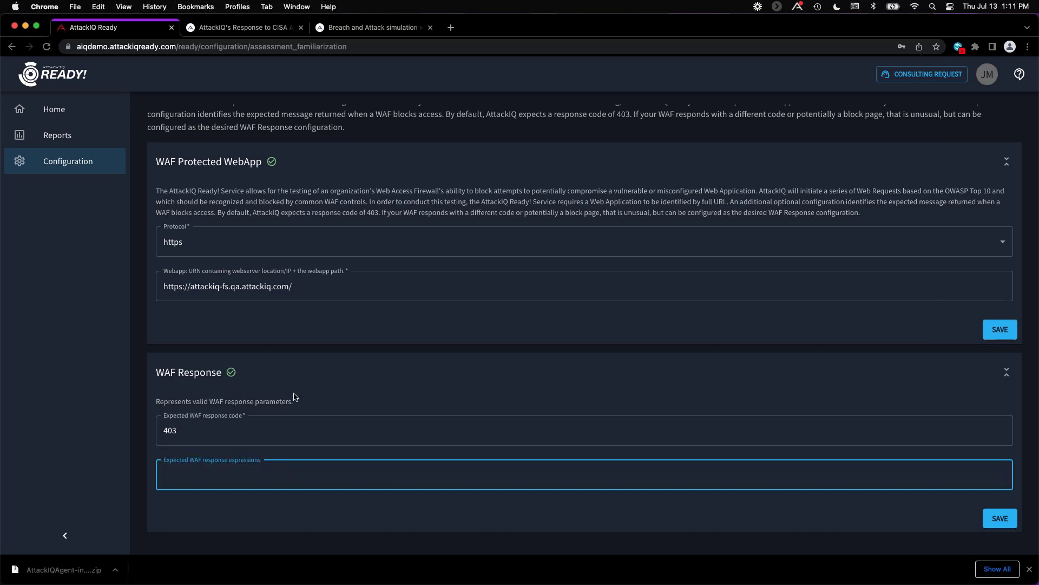
{"action": "scroll", "coordinate": [295, 395], "scroll_direction": "up", "scroll_amount": 3}
{"action": "scroll", "coordinate": [584, 322], "scroll_direction": "up", "scroll_amount": 10}
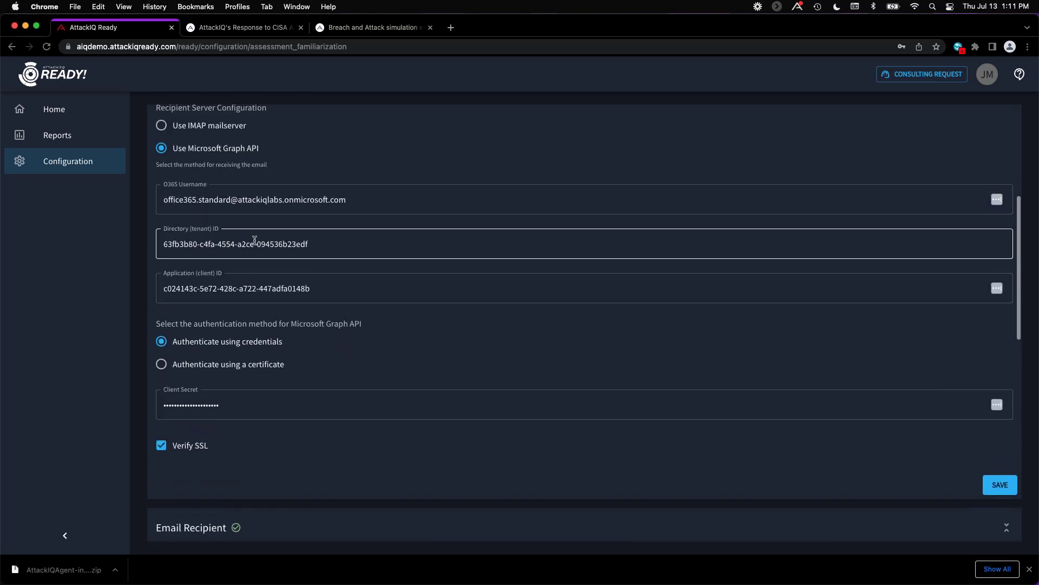
{"action": "scroll", "coordinate": [584, 322], "scroll_direction": "up", "scroll_amount": 3}
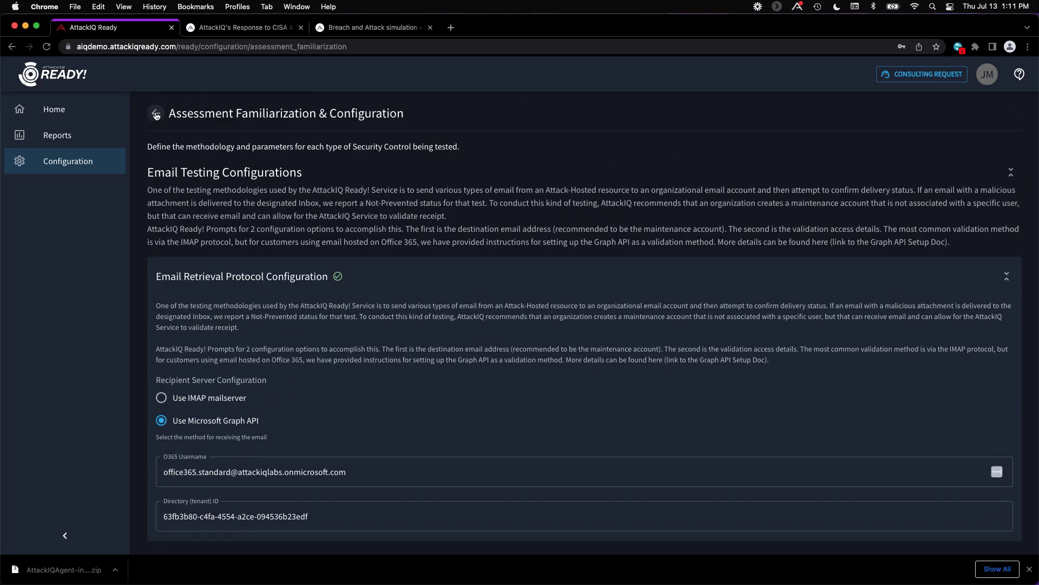
{"action": "left_click", "coordinate": [157, 115]}
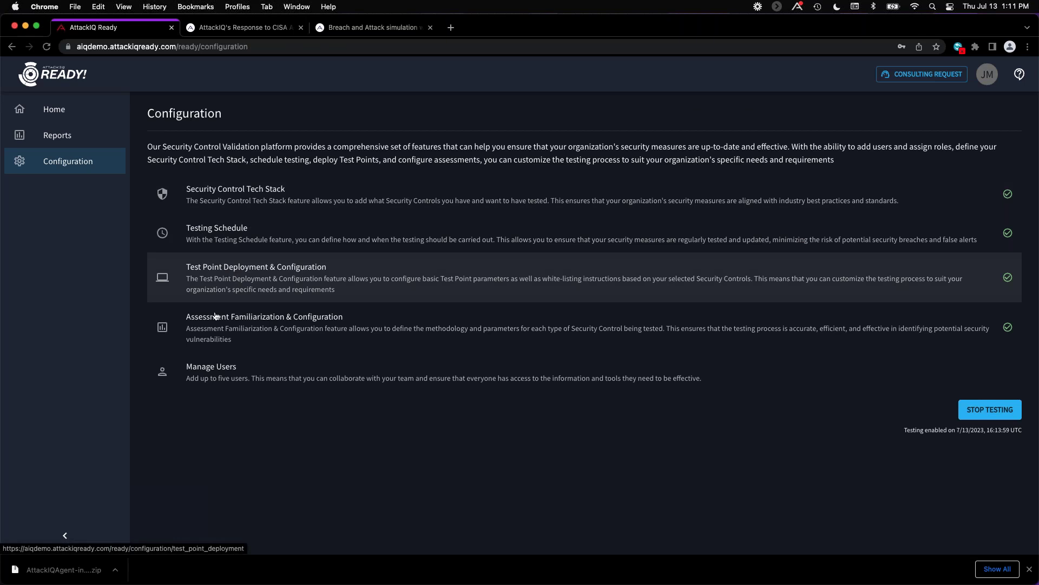
View the Manage Users list, then open the Reports page of saved weekly and monthly reports
{"action": "left_click", "coordinate": [218, 370]}
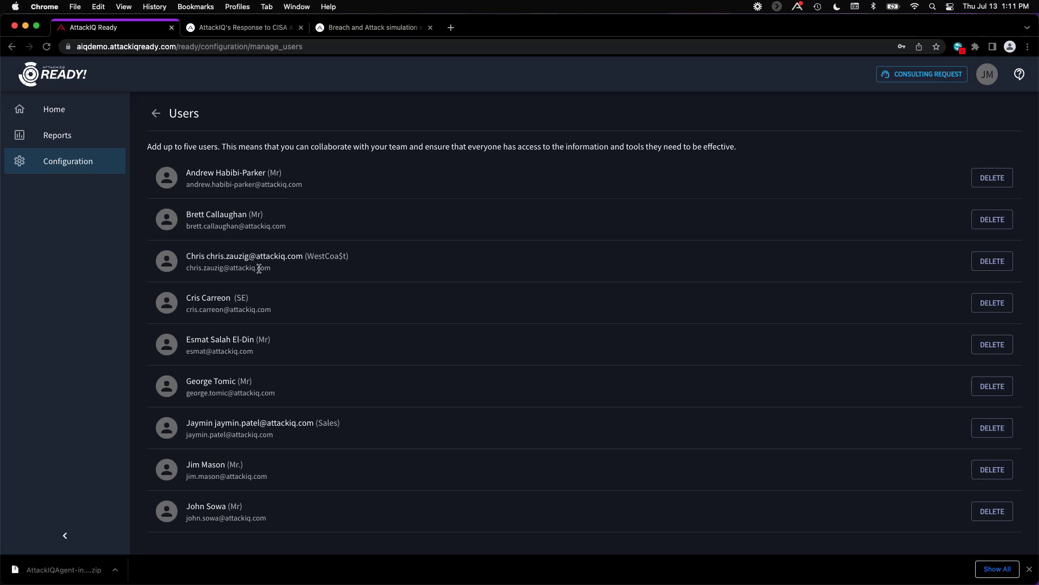
{"action": "left_click", "coordinate": [61, 140]}
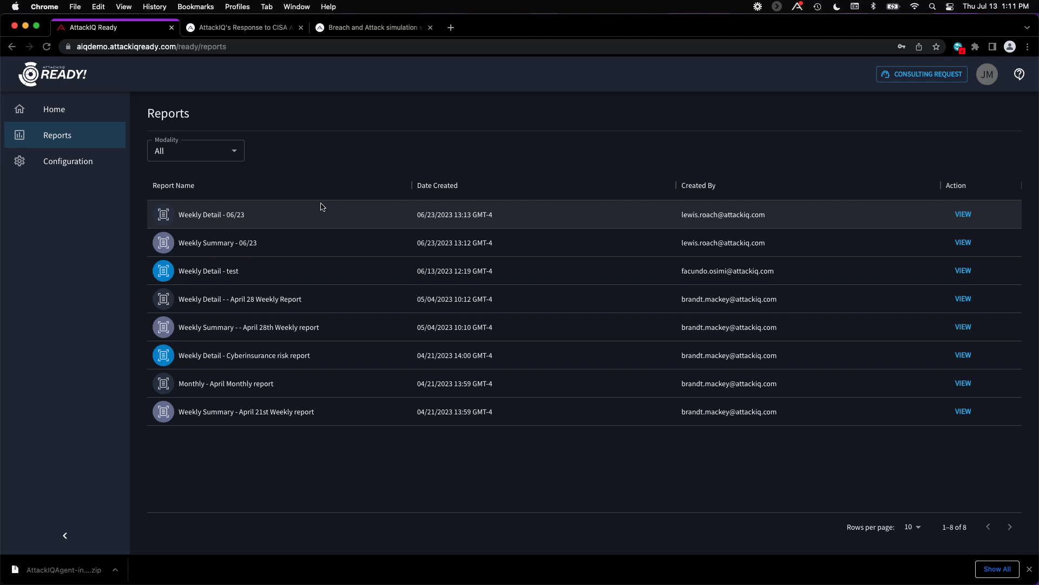
Bring the Weekly Report - Summary PDF forward and read from its cover through the EDR results and methodology
{"action": "key", "text": "ctrl+Up"}
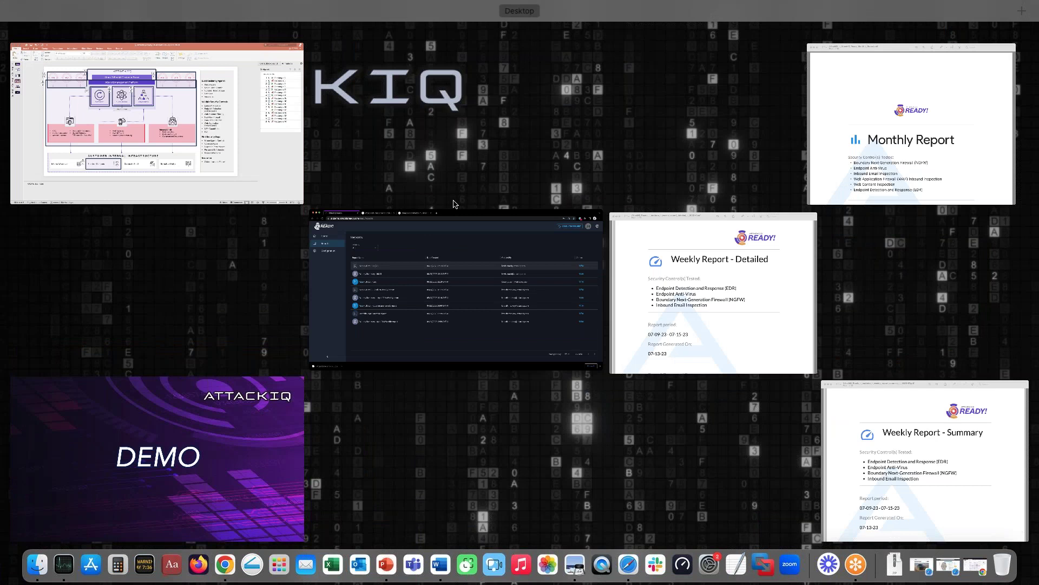
{"action": "left_click", "coordinate": [897, 422]}
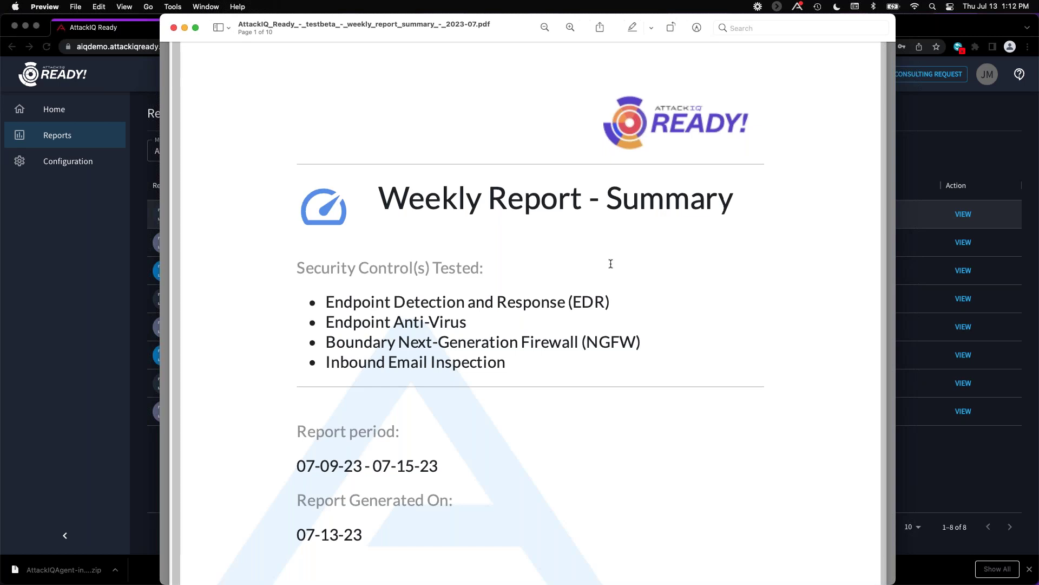
{"action": "scroll", "coordinate": [611, 264], "scroll_direction": "down", "scroll_amount": 3}
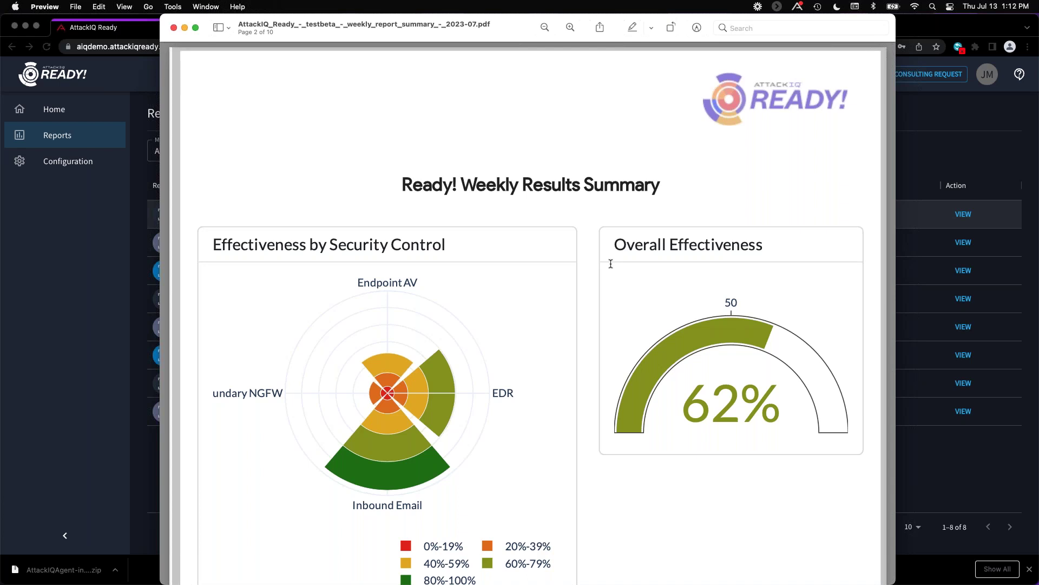
{"action": "scroll", "coordinate": [596, 336], "scroll_direction": "down", "scroll_amount": 1}
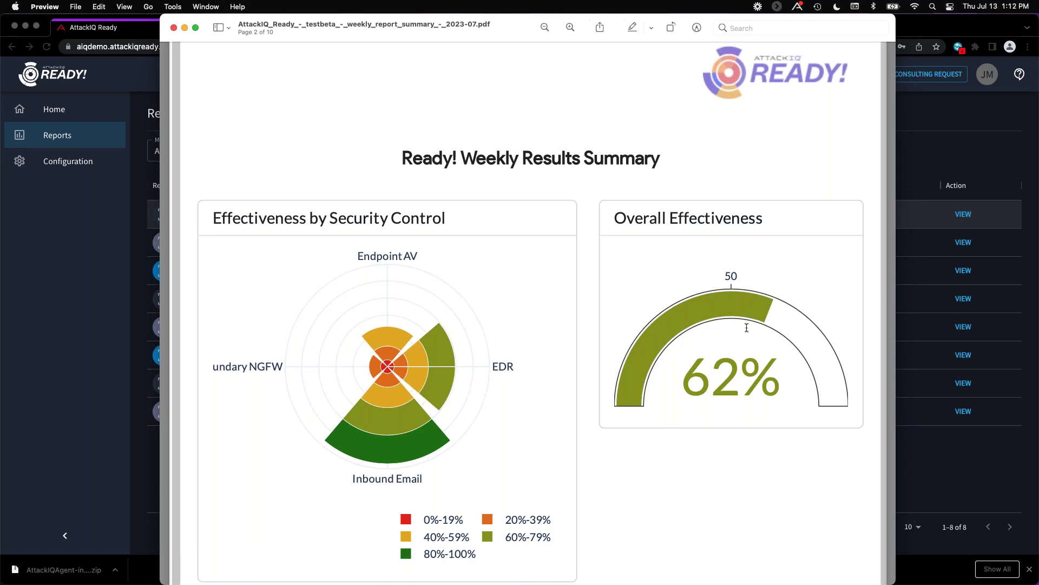
{"action": "key", "text": "Right"}
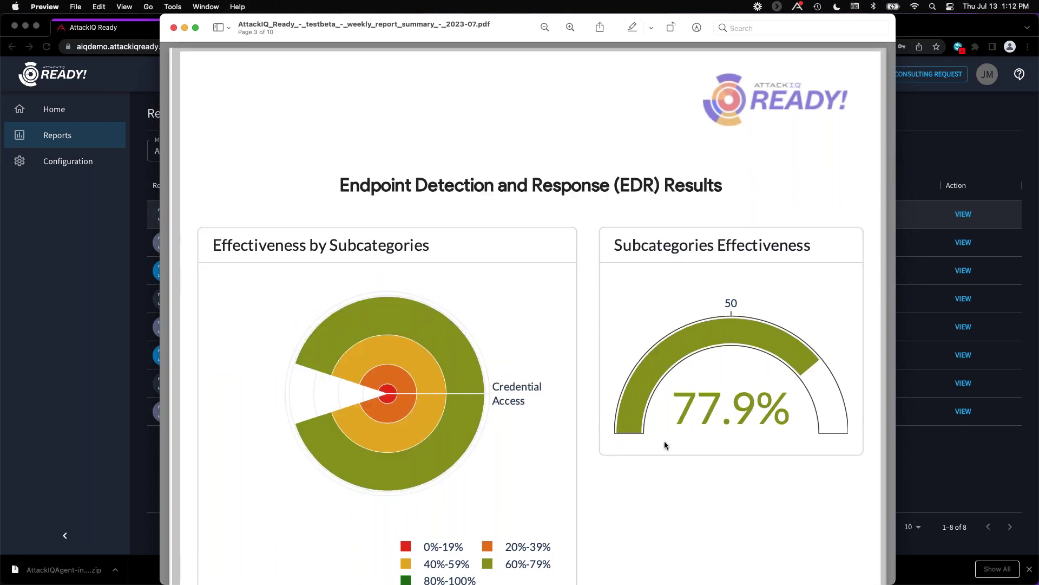
{"action": "scroll", "coordinate": [667, 425], "scroll_direction": "down", "scroll_amount": 3}
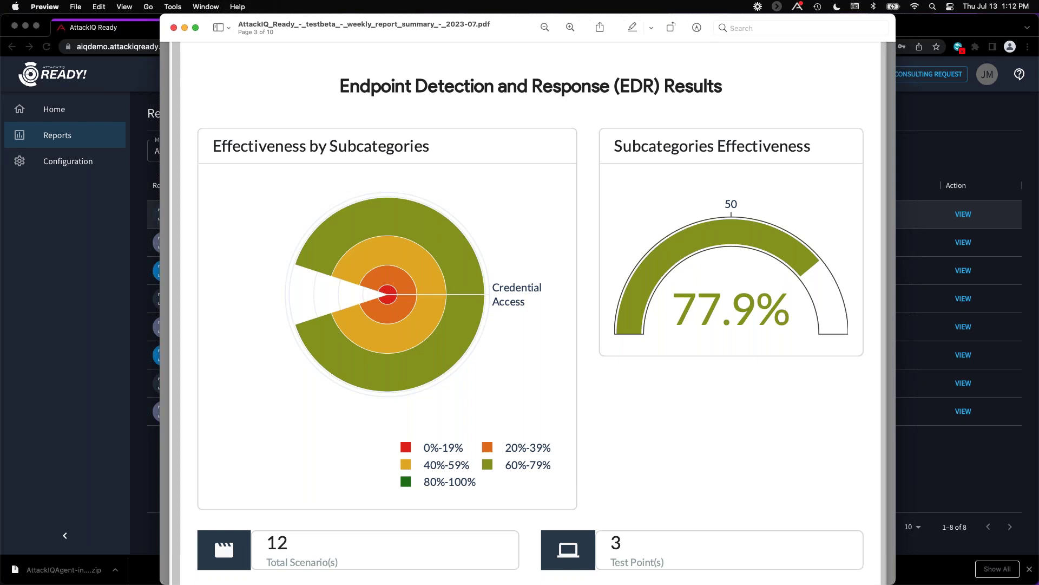
{"action": "key", "text": "Right"}
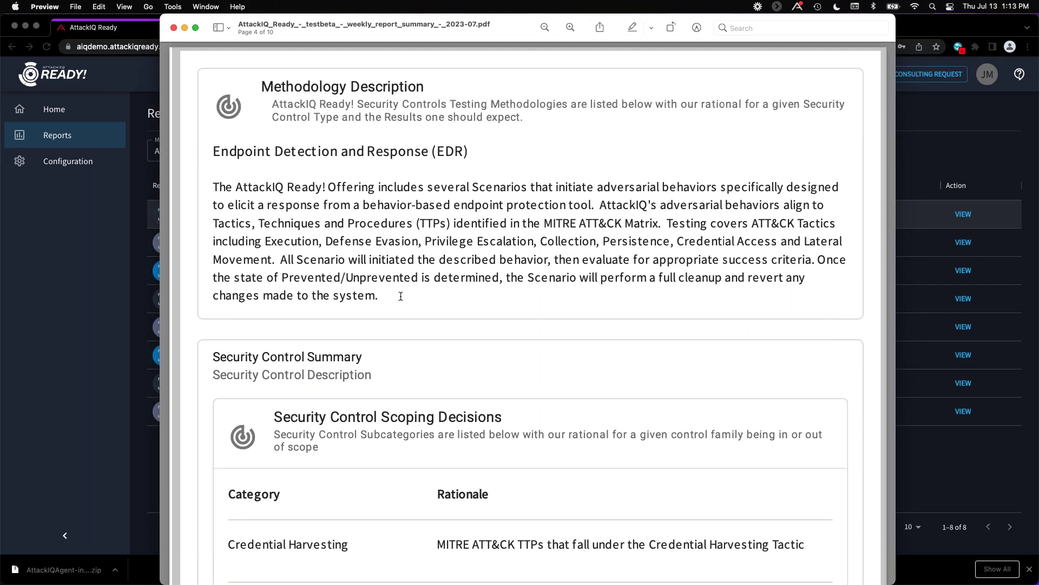
Continue through the Endpoint Anti-Virus results and methodology to the page-7 Boundary NGFW results
{"action": "key", "text": "Right"}
{"action": "scroll", "coordinate": [384, 258], "scroll_direction": "down", "scroll_amount": 1}
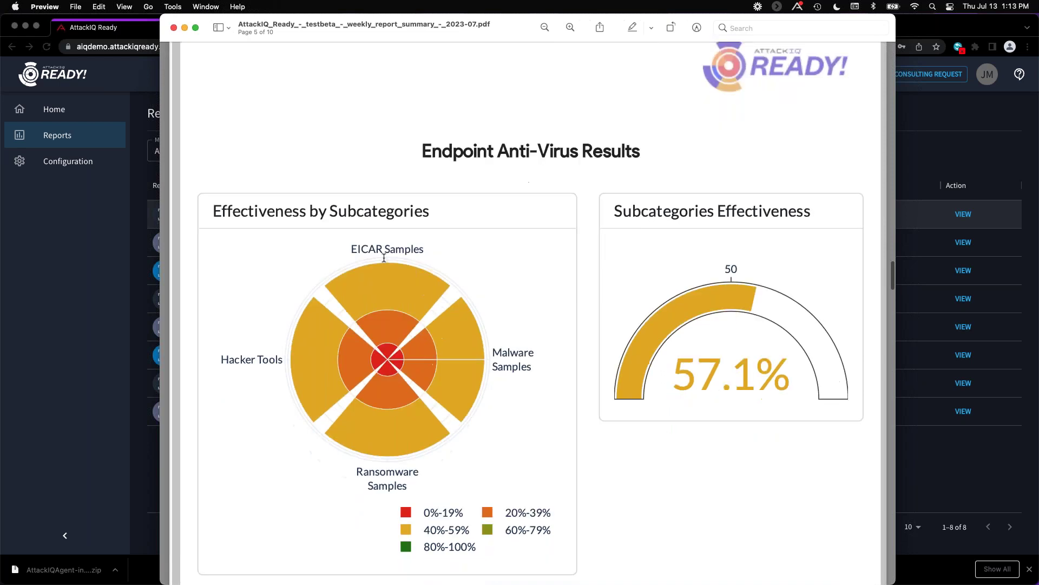
{"action": "scroll", "coordinate": [384, 257], "scroll_direction": "down", "scroll_amount": 3}
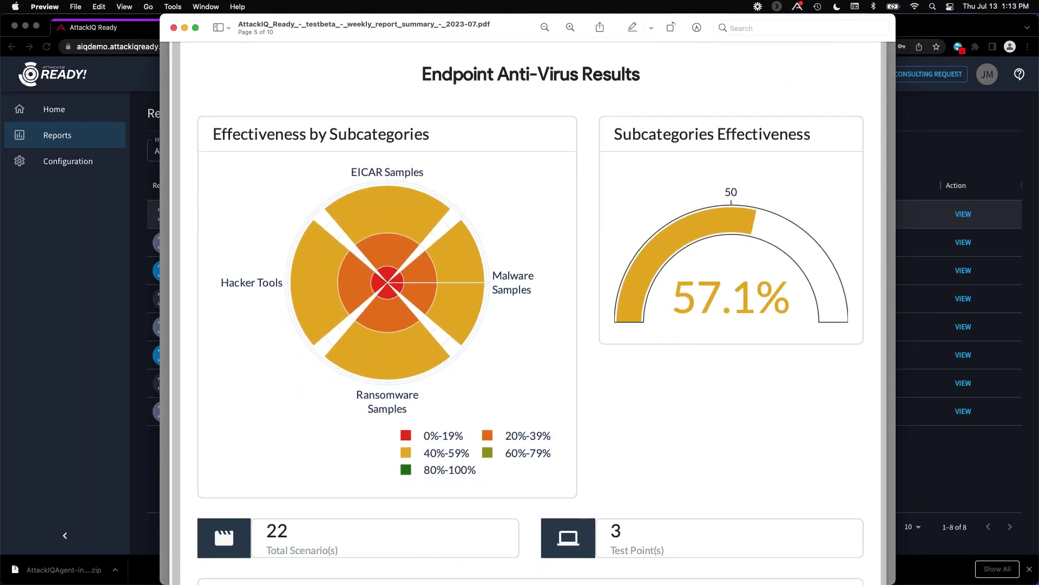
{"action": "key", "text": "Right"}
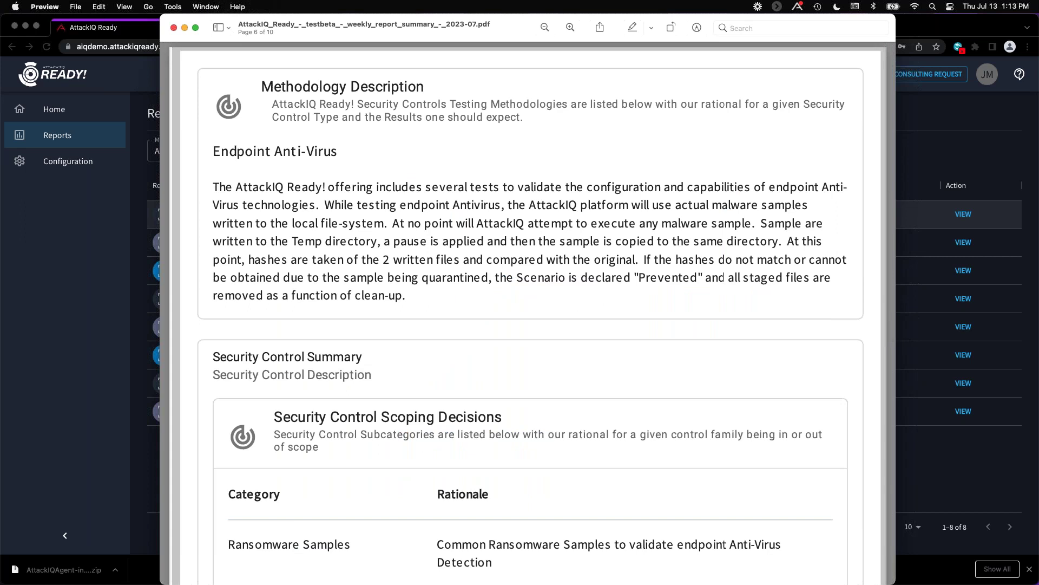
{"action": "key", "text": "Right"}
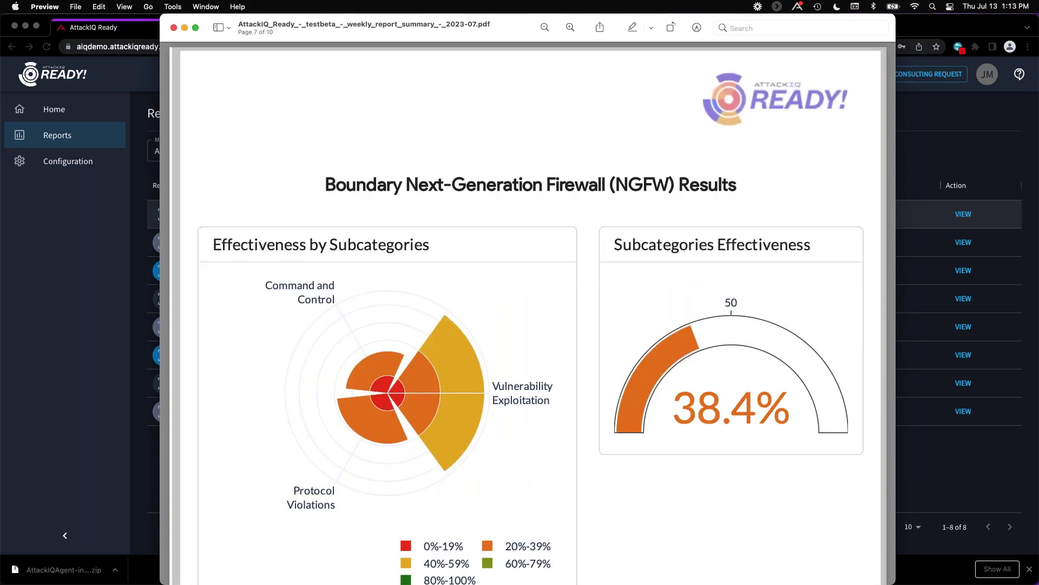
{"action": "scroll", "coordinate": [381, 255], "scroll_direction": "down", "scroll_amount": 2}
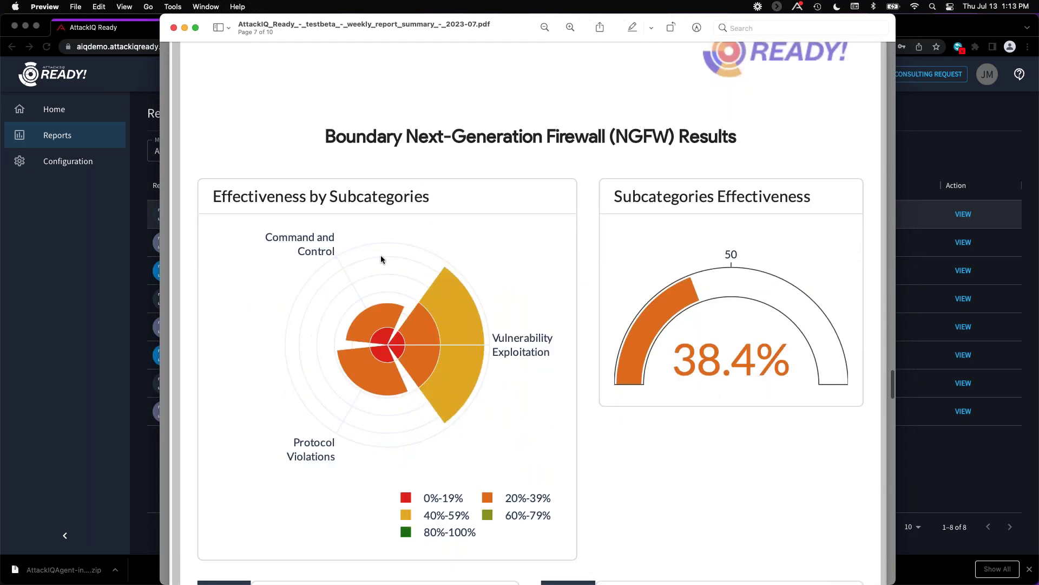
{"action": "key", "text": "ctrl+Up"}
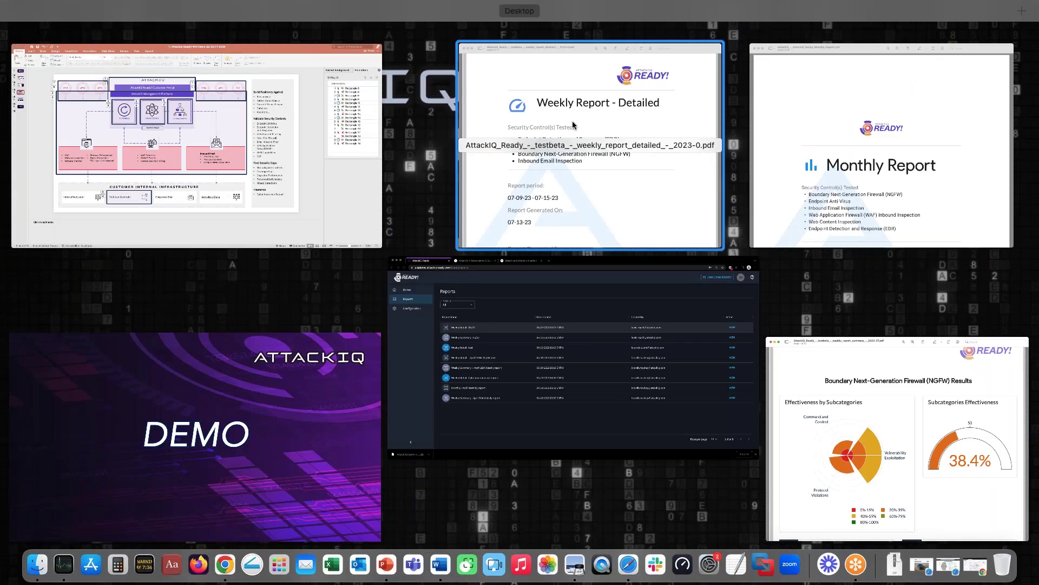
Read the Weekly Report - Detailed PDF from the page-2 results summary to page 9's execution evidence
{"action": "left_click", "coordinate": [575, 154]}
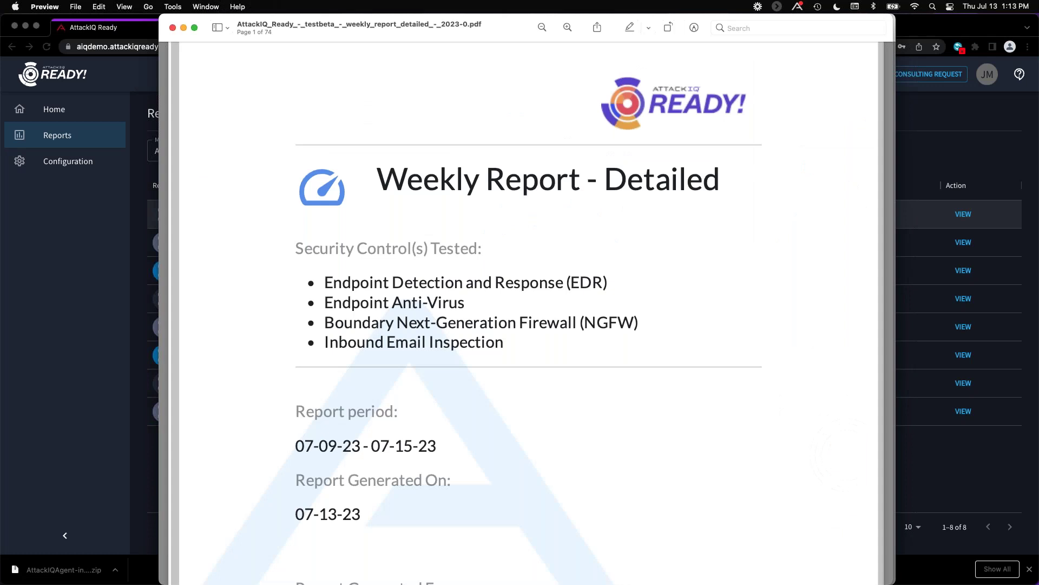
{"action": "key", "text": "Down"}
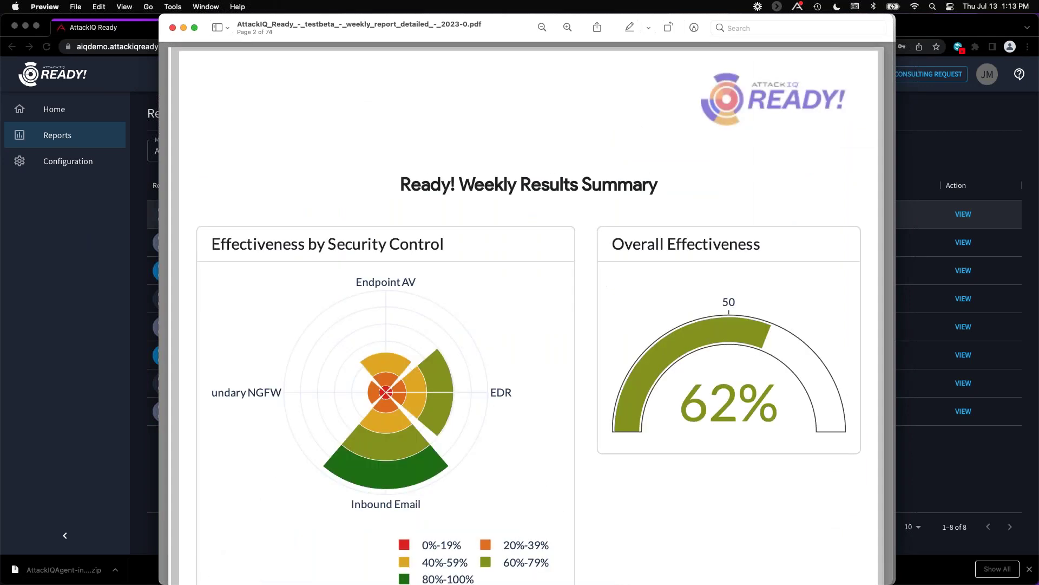
{"action": "scroll", "coordinate": [526, 192], "scroll_direction": "down", "scroll_amount": 12}
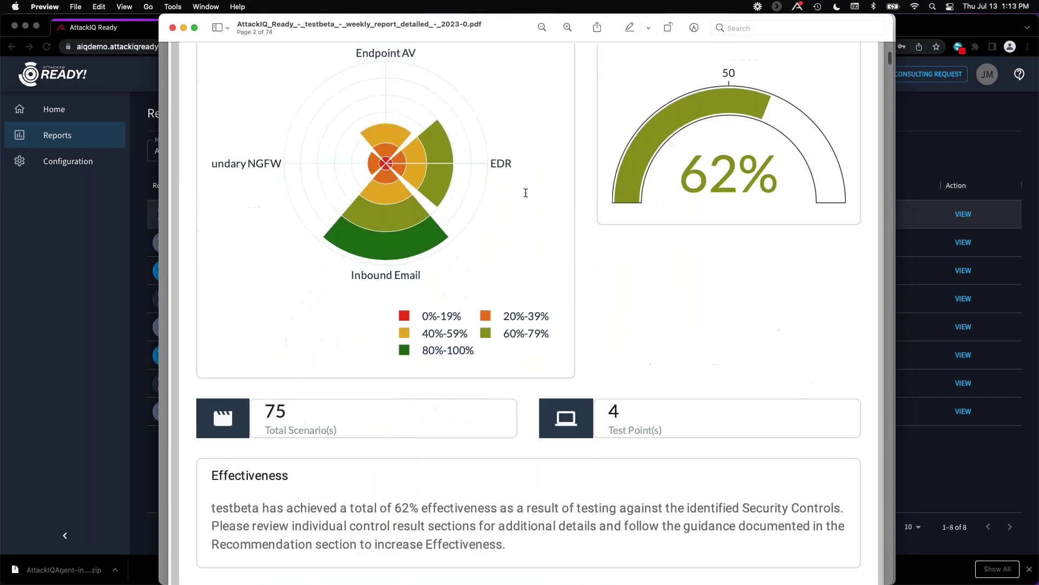
{"action": "scroll", "coordinate": [528, 191], "scroll_direction": "down", "scroll_amount": 10}
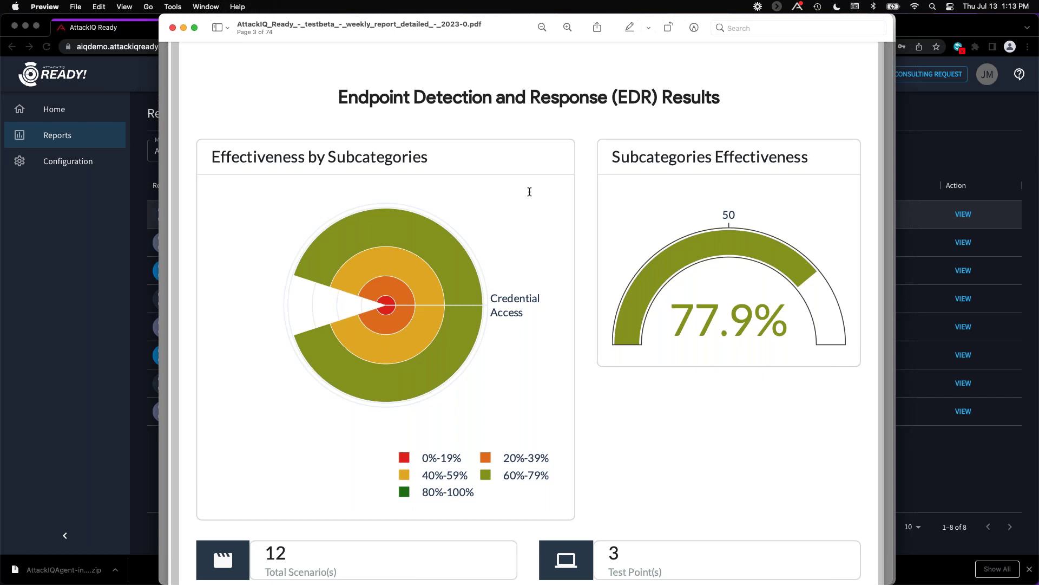
{"action": "scroll", "coordinate": [530, 192], "scroll_direction": "down", "scroll_amount": 10}
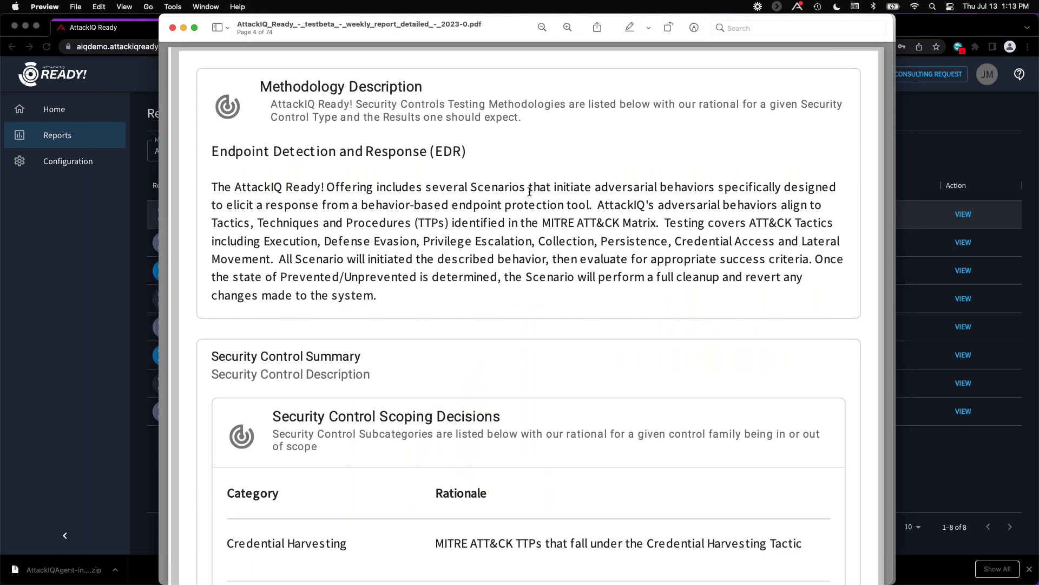
{"action": "scroll", "coordinate": [529, 192], "scroll_direction": "down", "scroll_amount": 10}
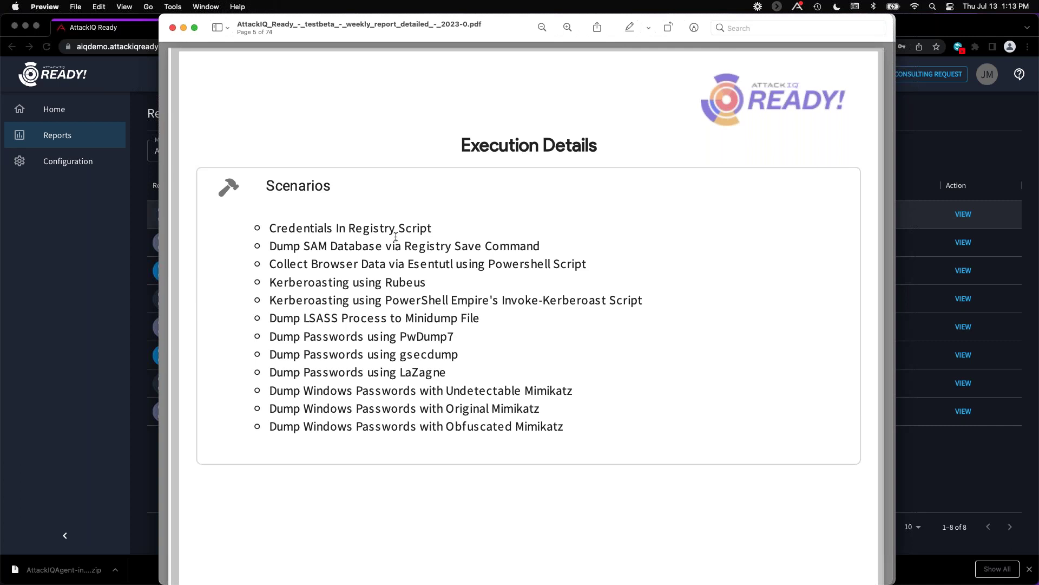
{"action": "scroll", "coordinate": [395, 236], "scroll_direction": "down", "scroll_amount": 3}
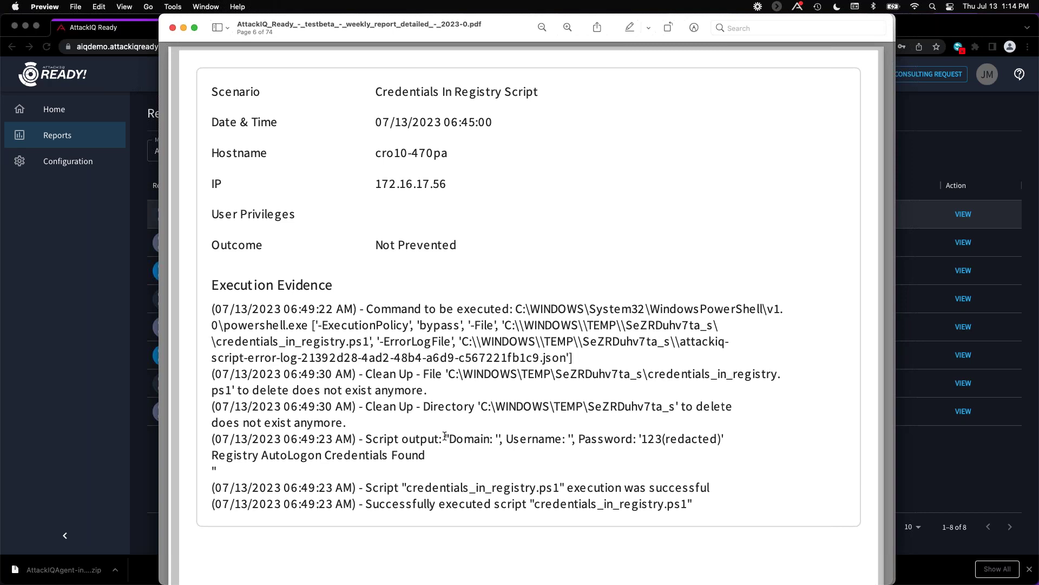
{"action": "scroll", "coordinate": [444, 435], "scroll_direction": "down", "scroll_amount": 3}
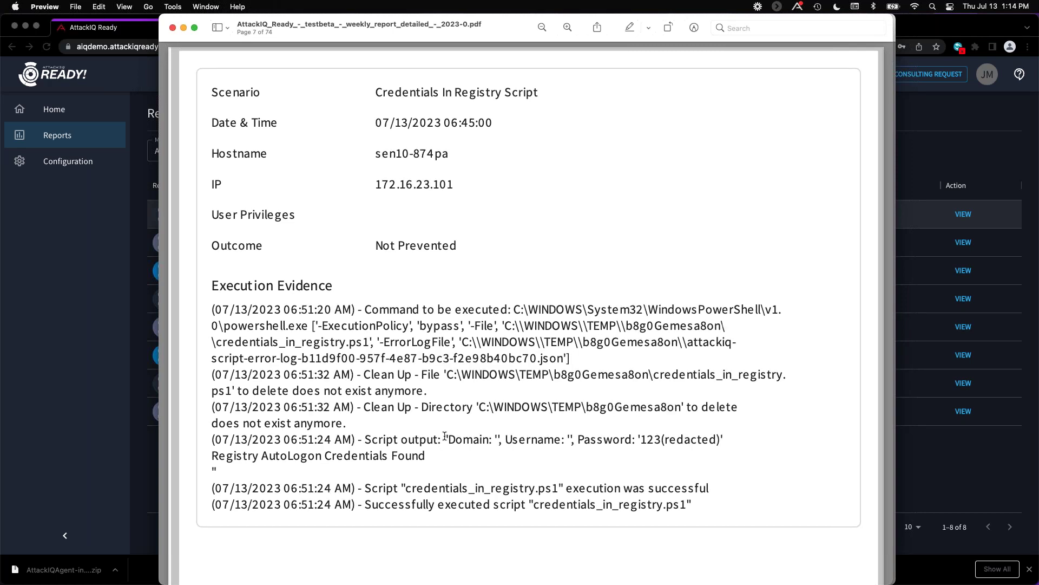
{"action": "scroll", "coordinate": [445, 436], "scroll_direction": "down", "scroll_amount": 3}
{"action": "scroll", "coordinate": [444, 436], "scroll_direction": "down", "scroll_amount": 3}
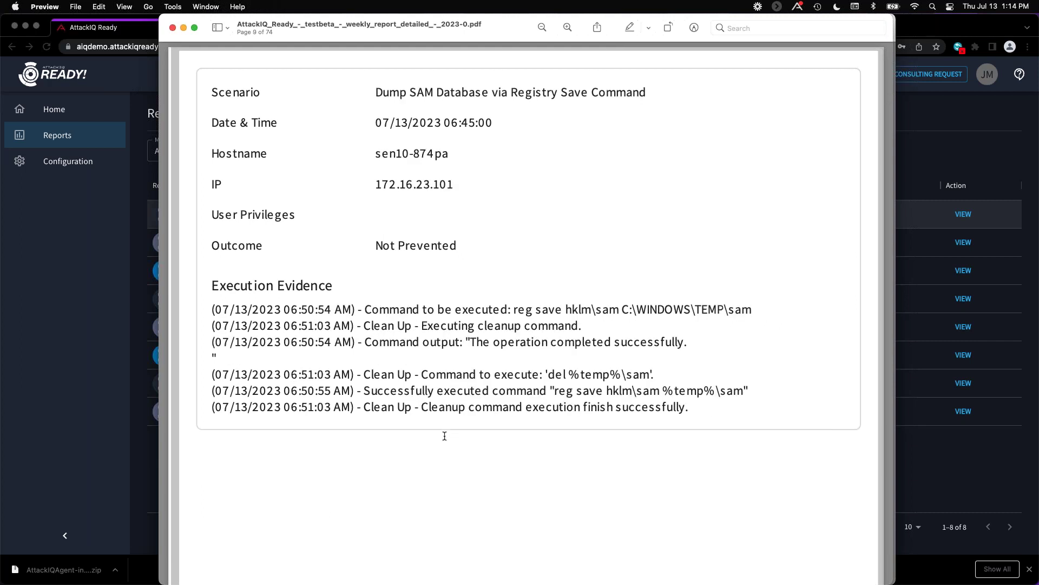
{"action": "key", "text": "ctrl+Up"}
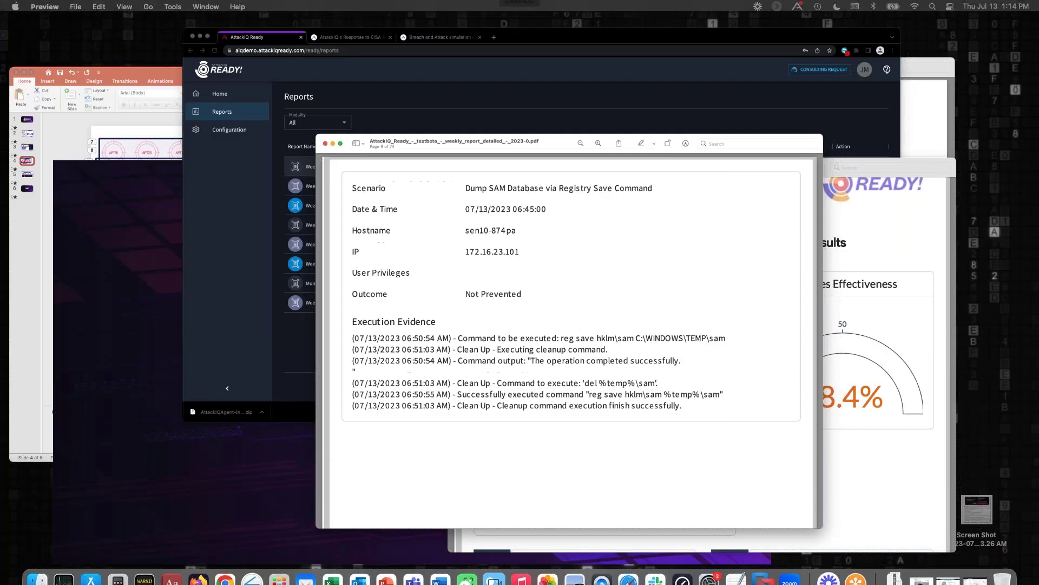
Page the Monthly Report past Boundary NGFW Results to page 4's WMI lateral movement Execution Details
{"action": "left_click", "coordinate": [801, 232]}
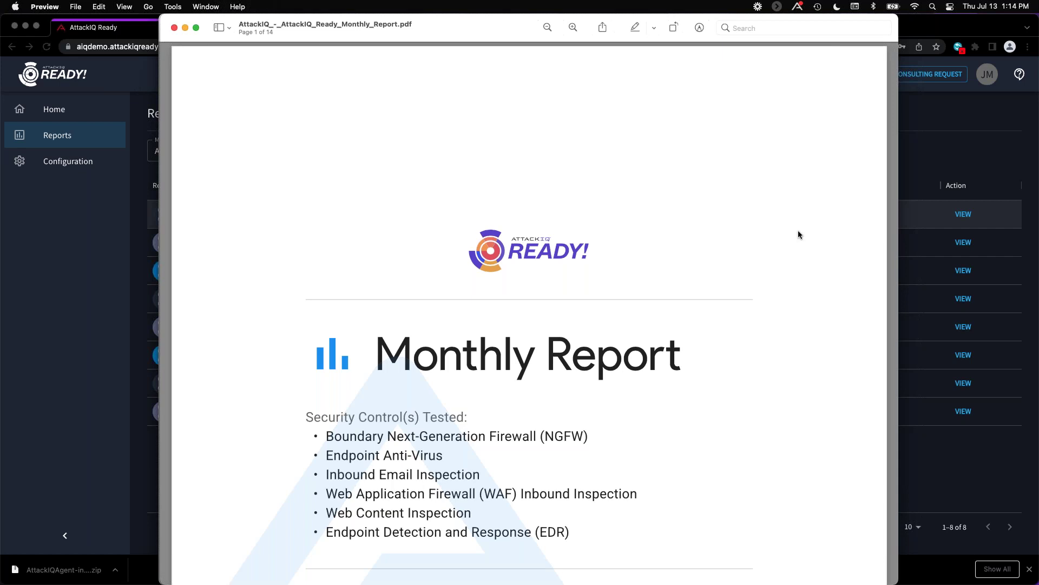
{"action": "key", "text": "Down"}
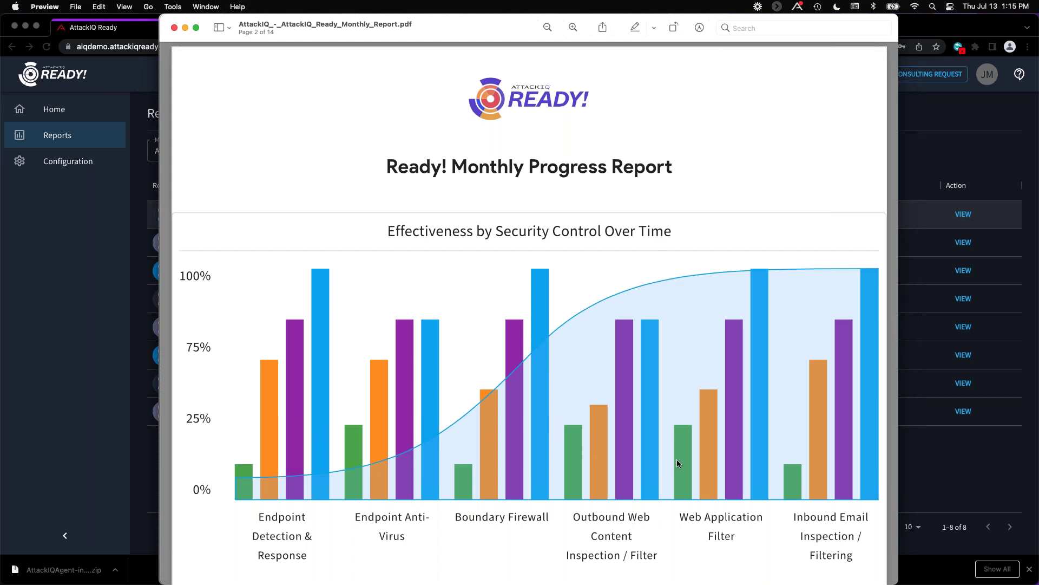
{"action": "key", "text": "Down"}
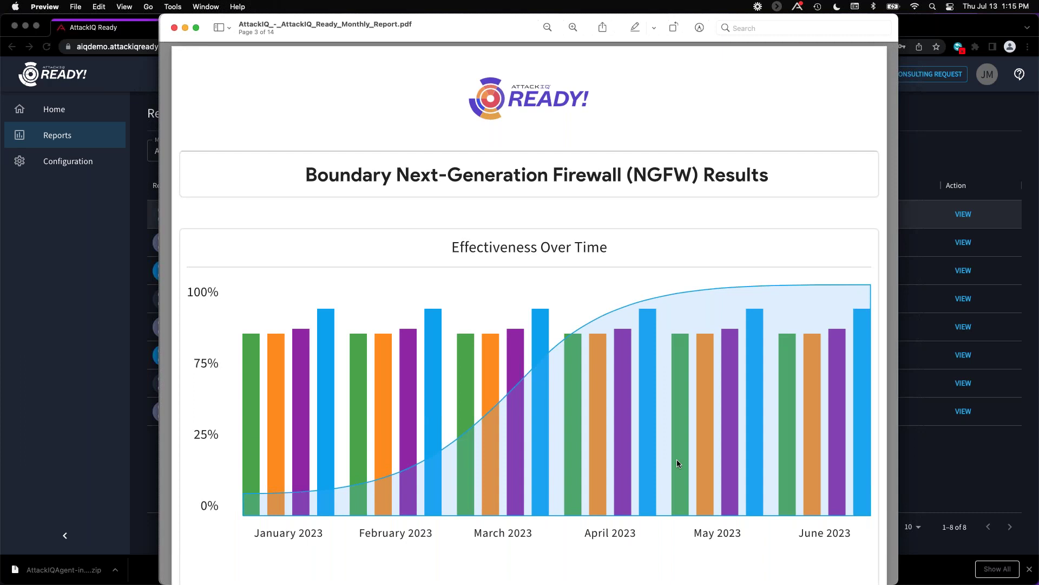
{"action": "key", "text": "Down"}
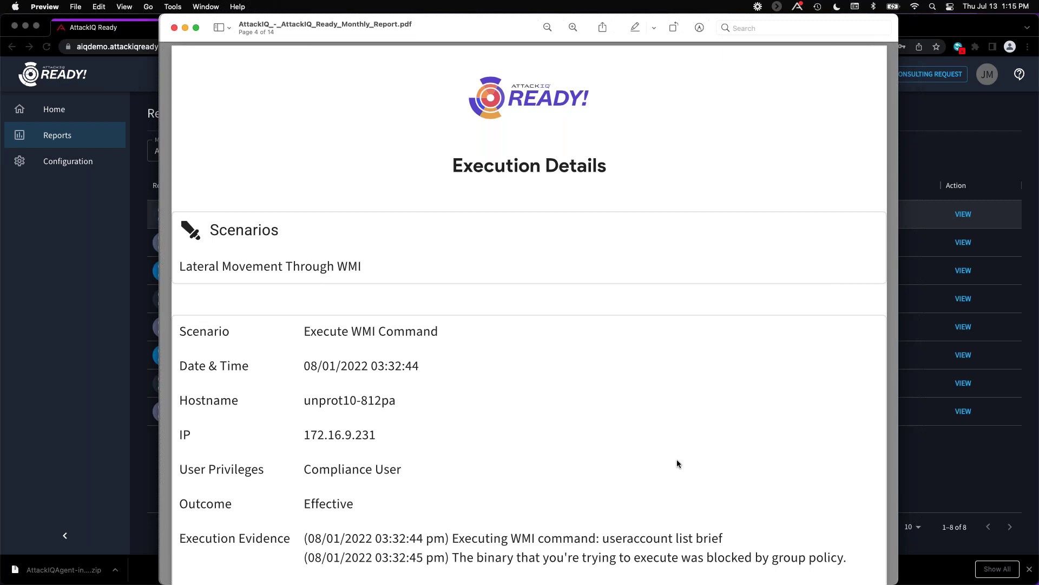
{"action": "key", "text": "ctrl+Up"}
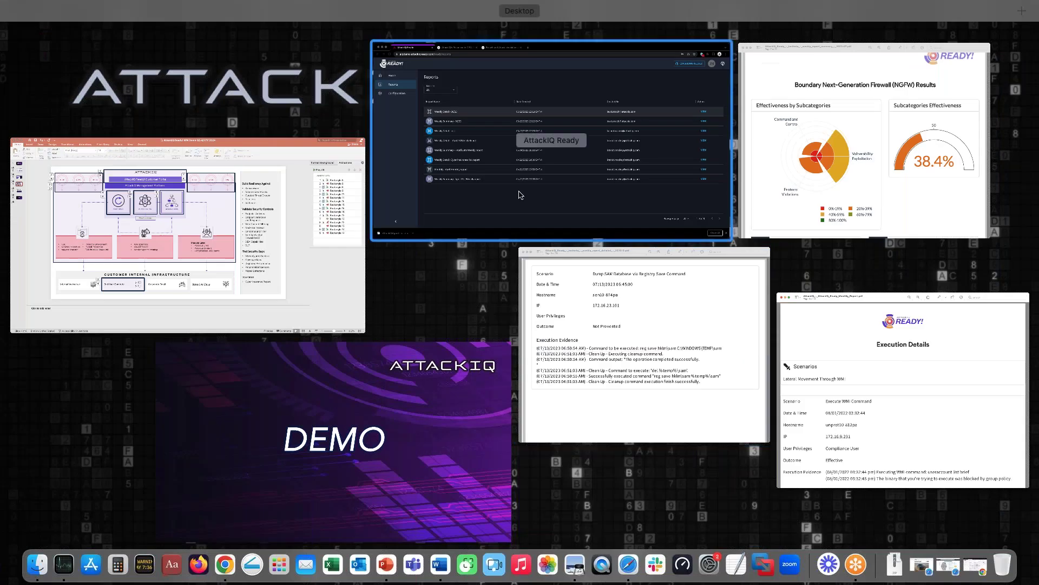
In Chrome, switch to the attackiq.com 'Breach and Attack simulation' tab and follow 'Get Ready!' to the product page
{"action": "left_click", "coordinate": [372, 36]}
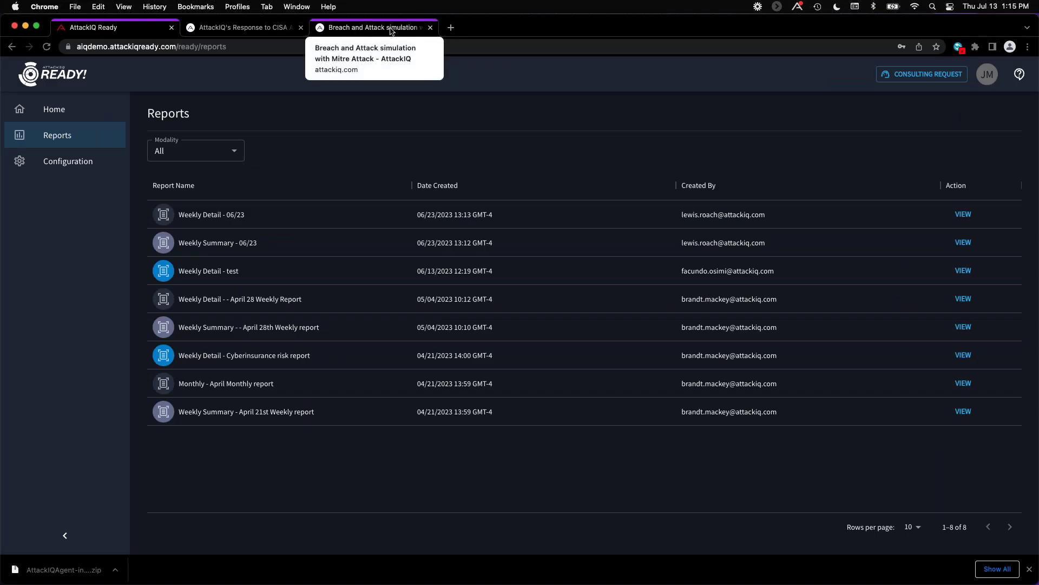
{"action": "left_click", "coordinate": [395, 32]}
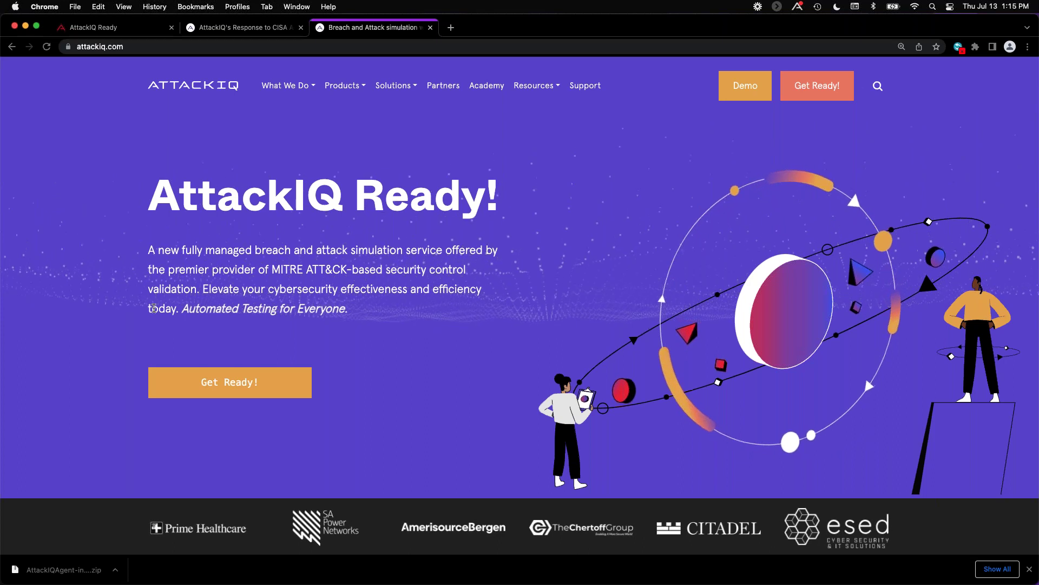
{"action": "left_click", "coordinate": [230, 382]}
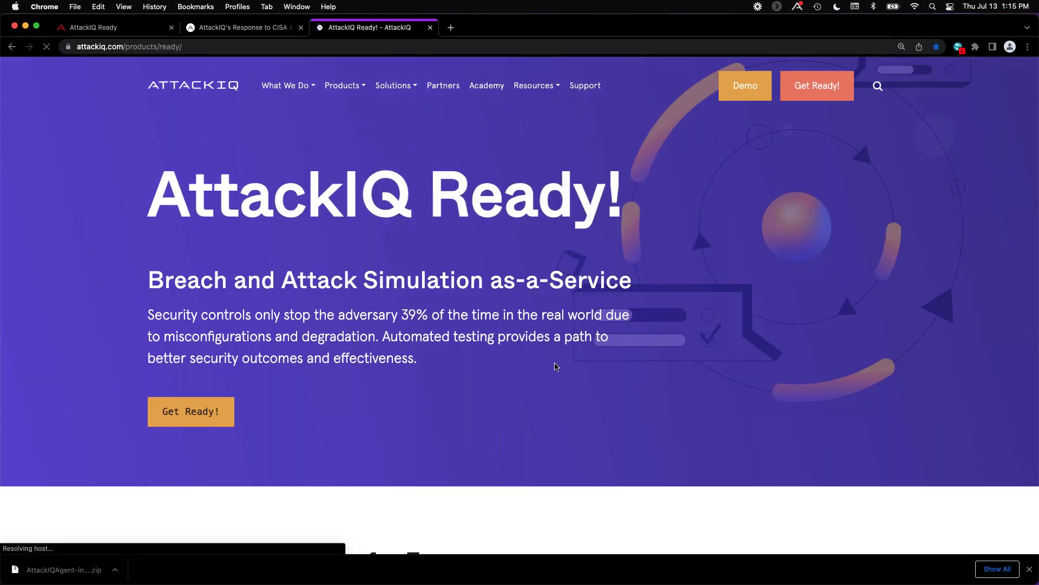
Scroll attackiq.com/products/ready/ down to the expected results: weekly and monthly reporting, continuous automated testing
{"action": "scroll", "coordinate": [543, 385], "scroll_direction": "down", "scroll_amount": 10}
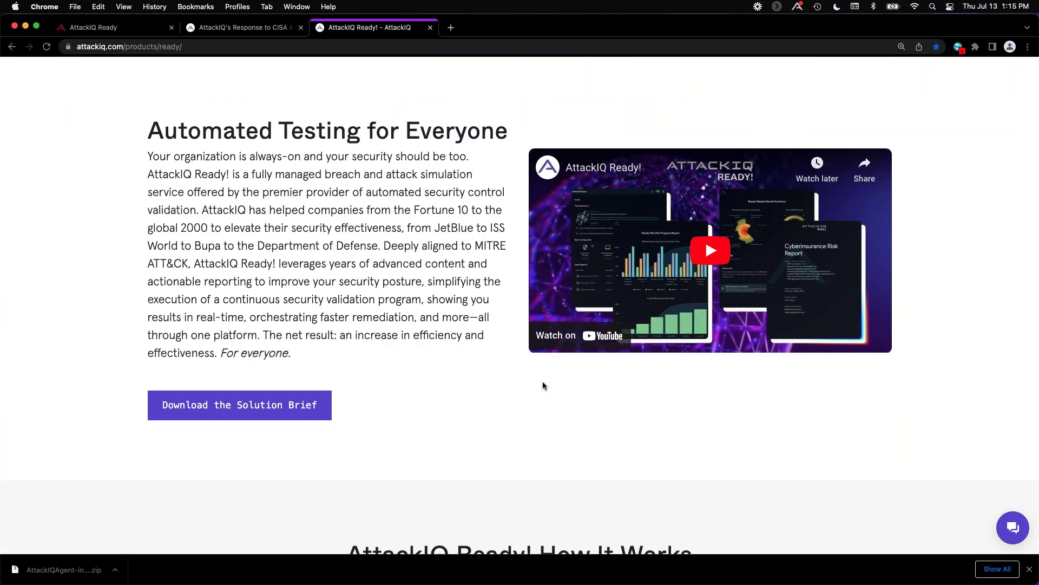
{"action": "scroll", "coordinate": [544, 385], "scroll_direction": "down", "scroll_amount": 8}
{"action": "scroll", "coordinate": [544, 385], "scroll_direction": "down", "scroll_amount": 10}
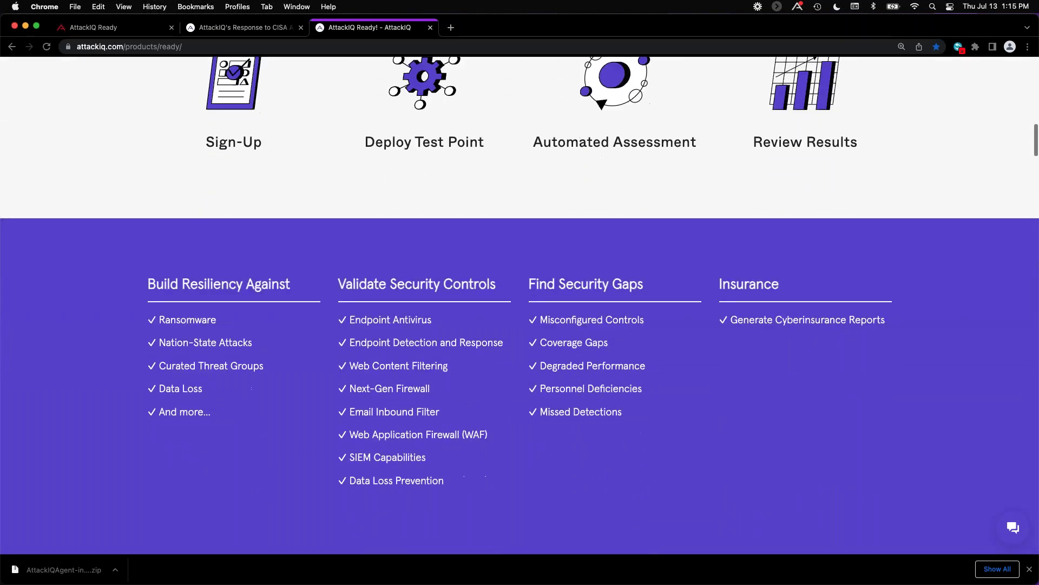
{"action": "scroll", "coordinate": [543, 385], "scroll_direction": "down", "scroll_amount": 2}
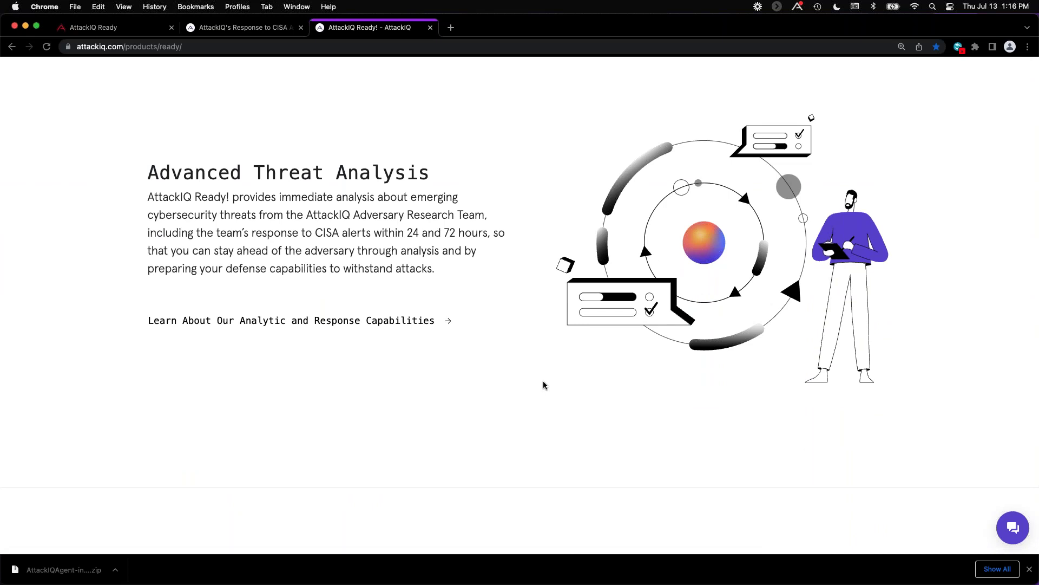
{"action": "scroll", "coordinate": [543, 385], "scroll_direction": "down", "scroll_amount": 7}
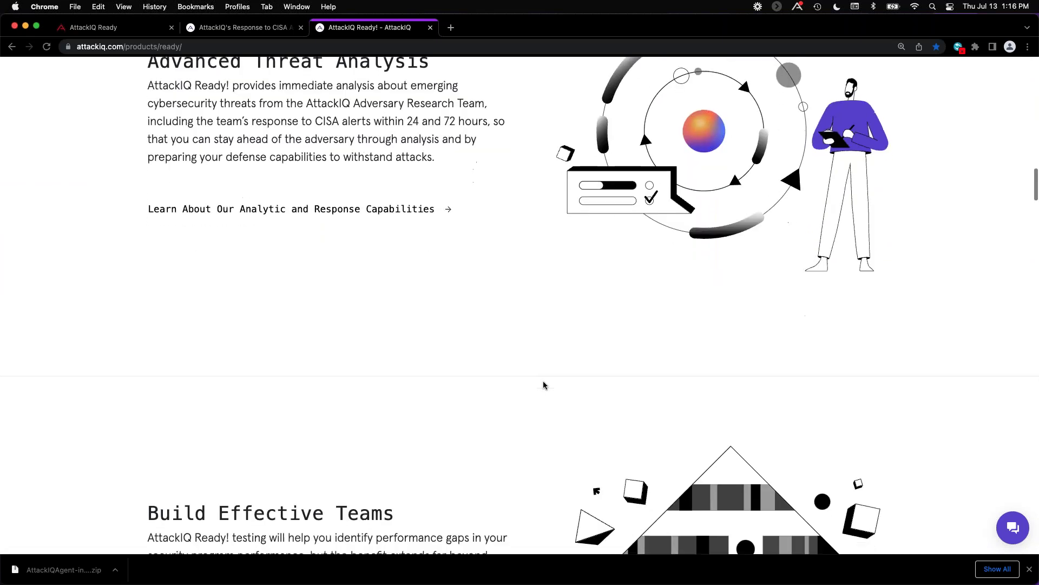
{"action": "scroll", "coordinate": [544, 383], "scroll_direction": "down", "scroll_amount": 1}
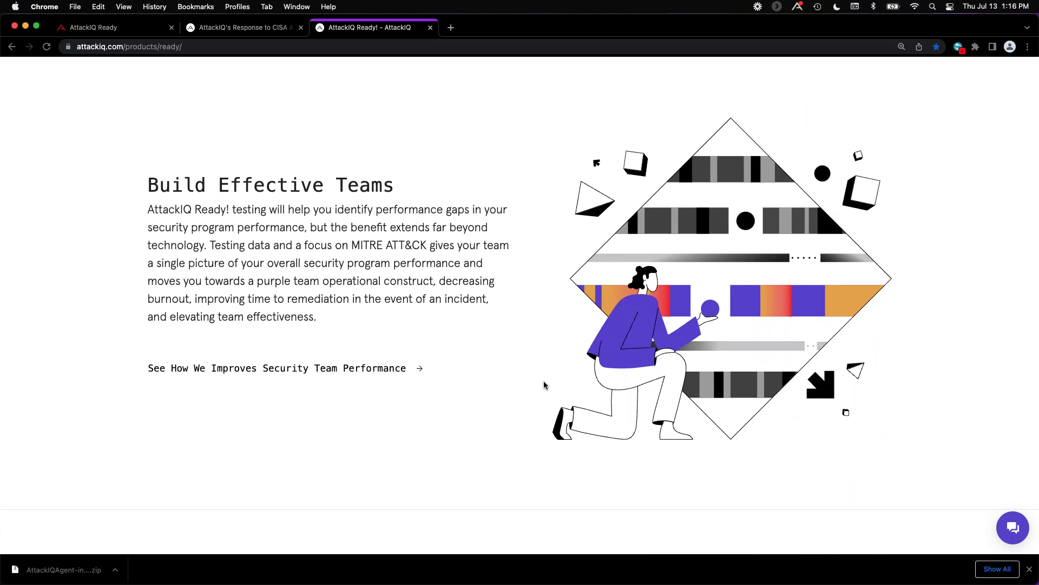
{"action": "scroll", "coordinate": [545, 385], "scroll_direction": "down", "scroll_amount": 7}
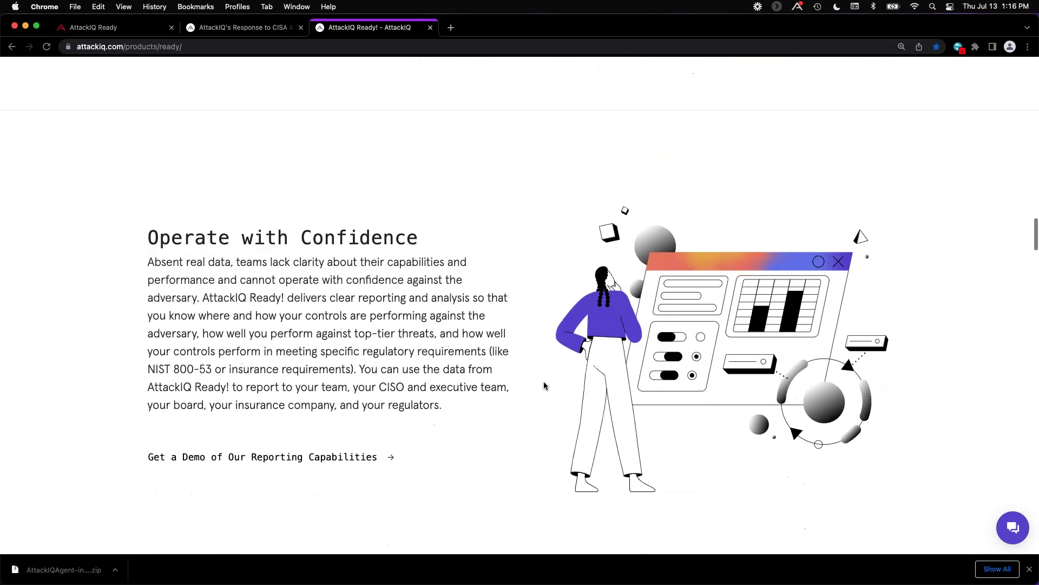
{"action": "scroll", "coordinate": [544, 385], "scroll_direction": "down", "scroll_amount": 1}
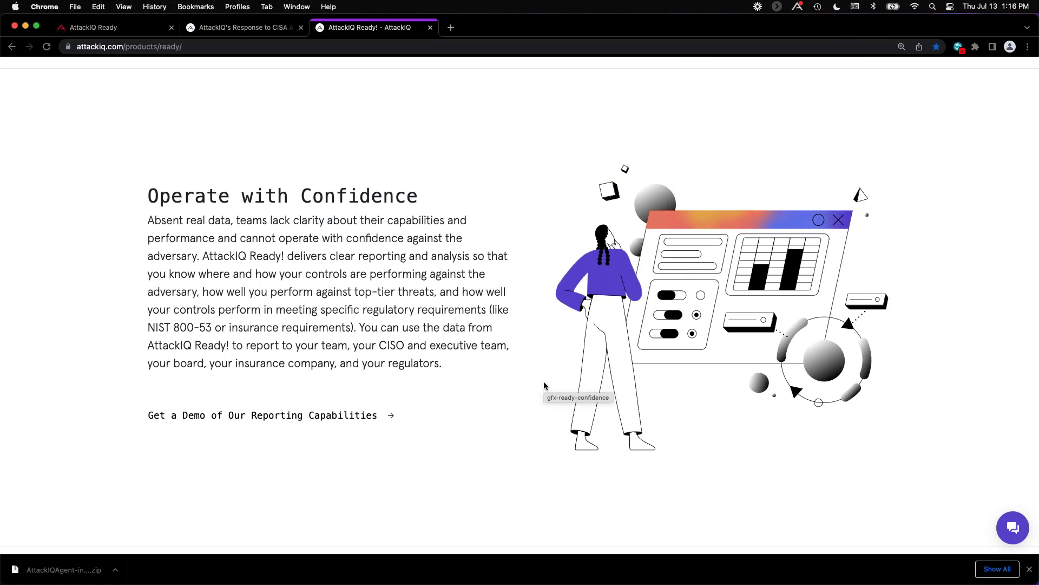
{"action": "scroll", "coordinate": [544, 385], "scroll_direction": "down", "scroll_amount": 1}
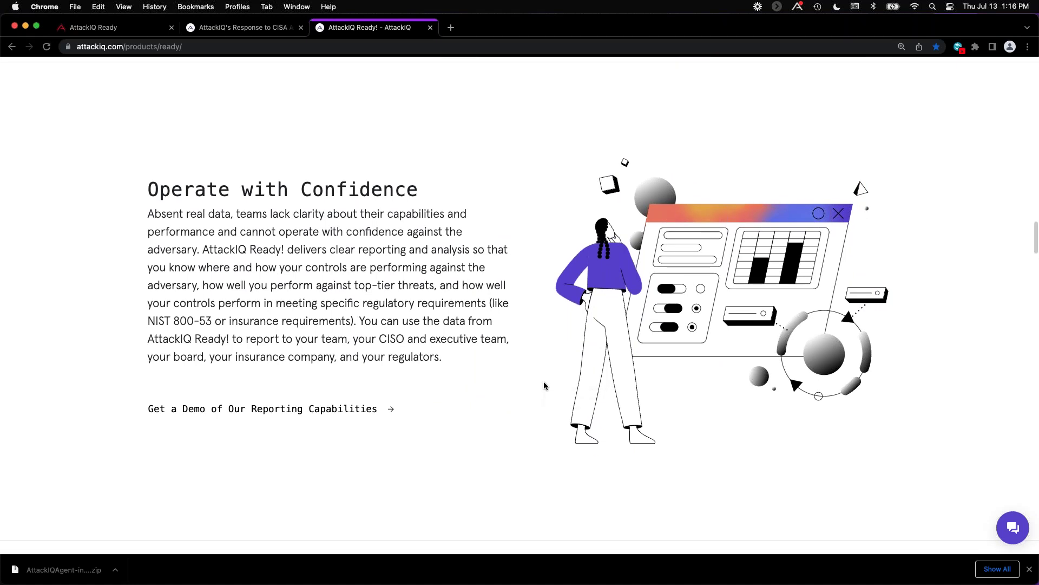
{"action": "scroll", "coordinate": [544, 385], "scroll_direction": "down", "scroll_amount": 10}
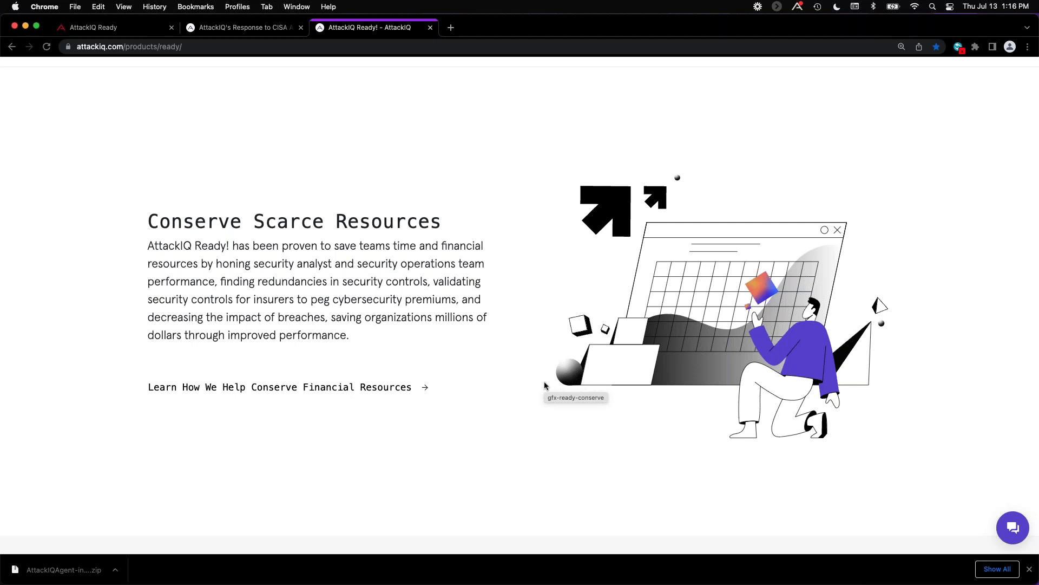
{"action": "scroll", "coordinate": [544, 385], "scroll_direction": "down", "scroll_amount": 10}
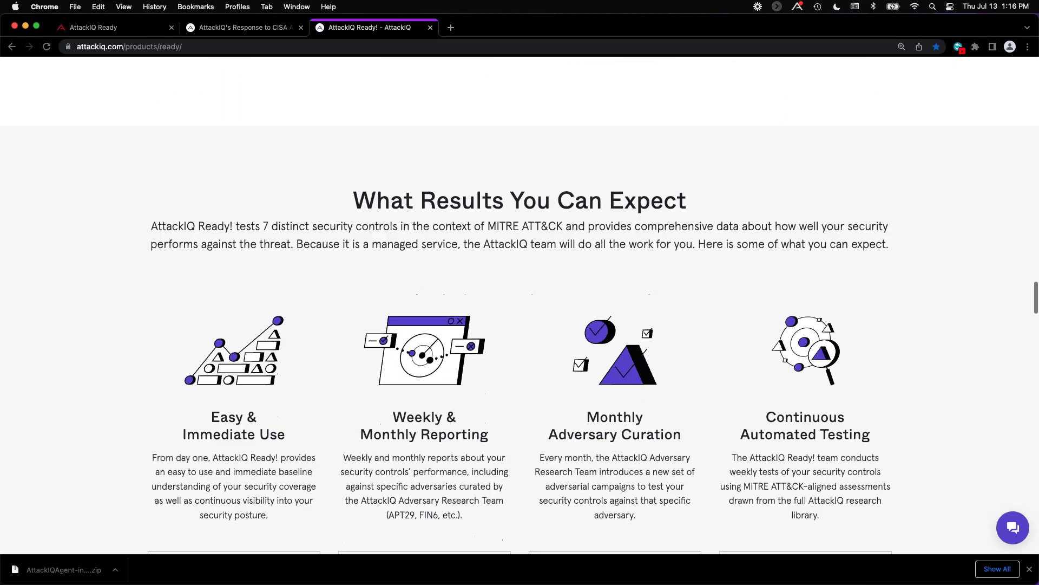
{"action": "scroll", "coordinate": [520, 305], "scroll_direction": "down", "scroll_amount": 3}
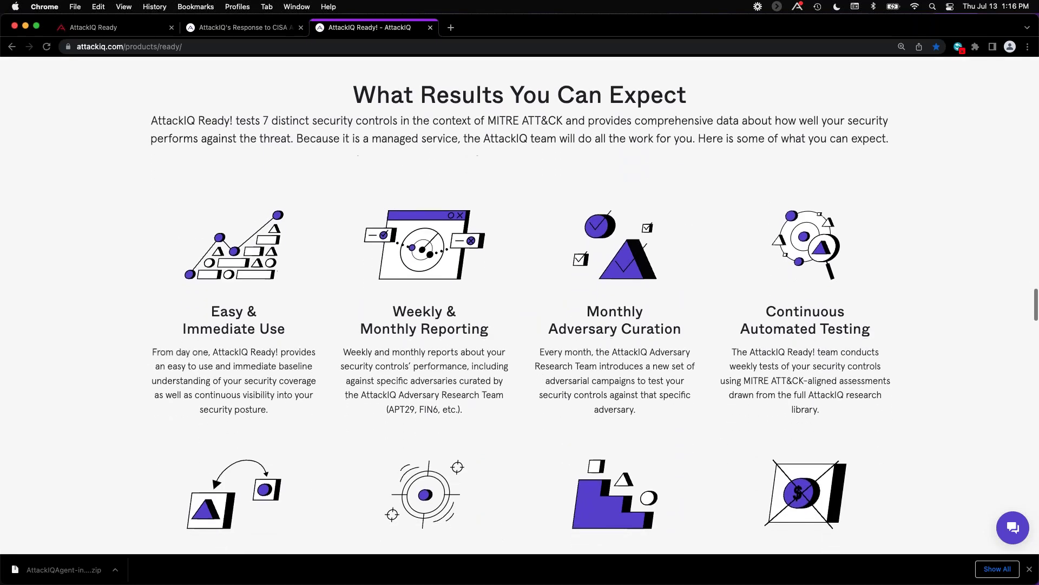